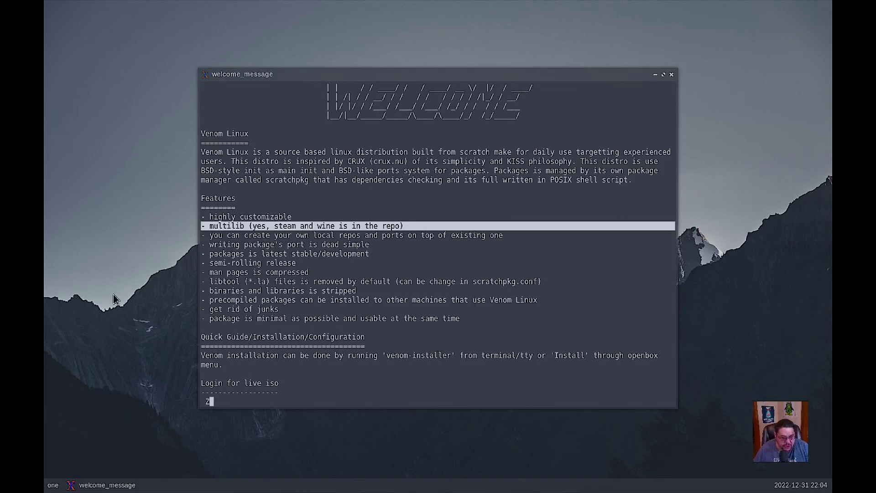
- Clear the stray input from the welcome_message pager prompt
{"action": "key", "text": "BackSpace"}
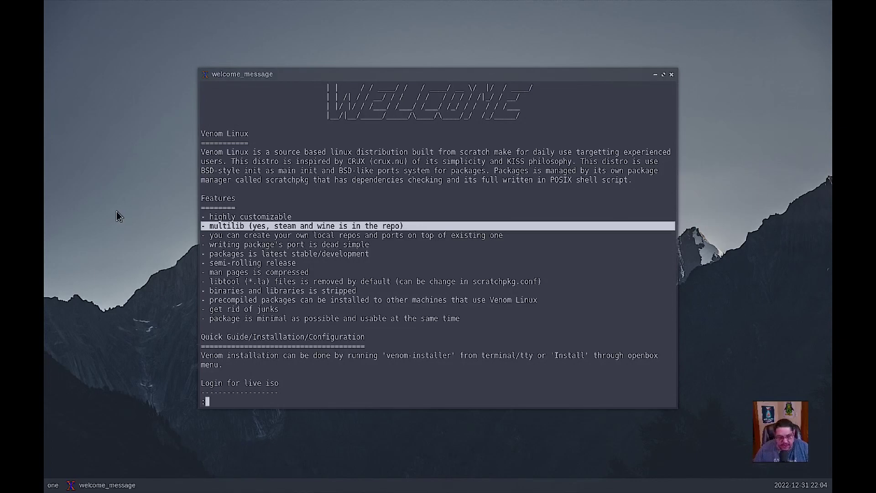
- Launch Install Venom from the desktop's right-click Openbox menu
{"action": "right_click", "coordinate": [117, 215]}
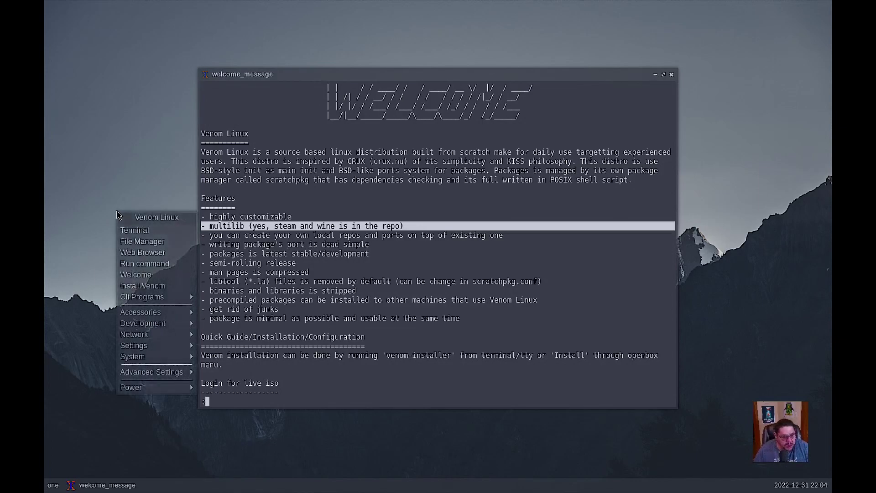
{"action": "right_click", "coordinate": [102, 95]}
{"action": "right_click", "coordinate": [89, 97]}
{"action": "left_click", "coordinate": [499, 74]}
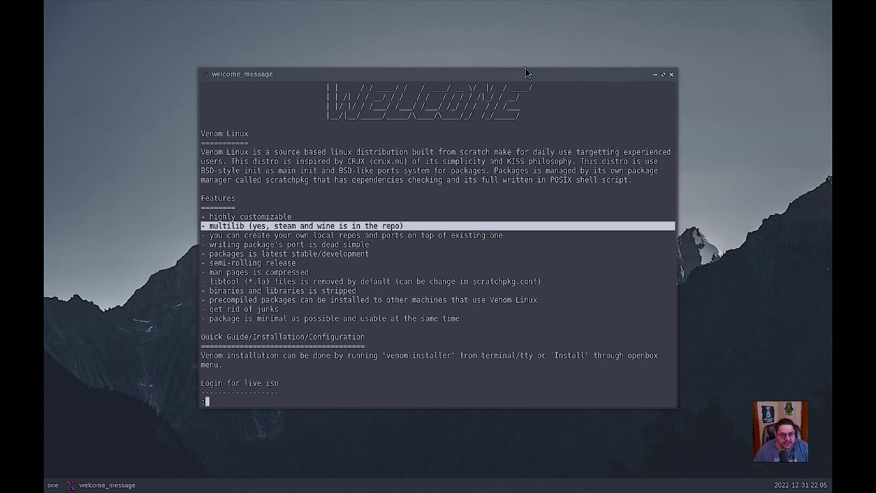
{"action": "left_click_drag", "start_coordinate": [460, 87], "coordinate": [523, 67]}
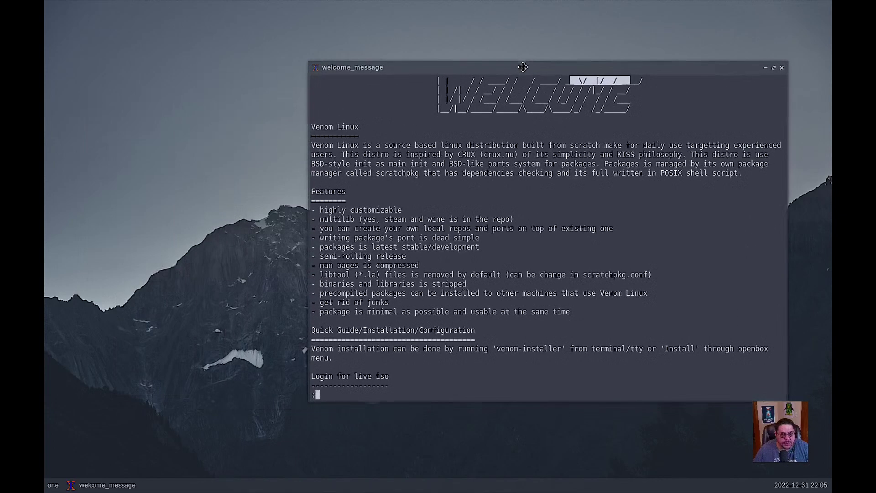
{"action": "right_click", "coordinate": [181, 118]}
{"action": "right_click", "coordinate": [114, 90]}
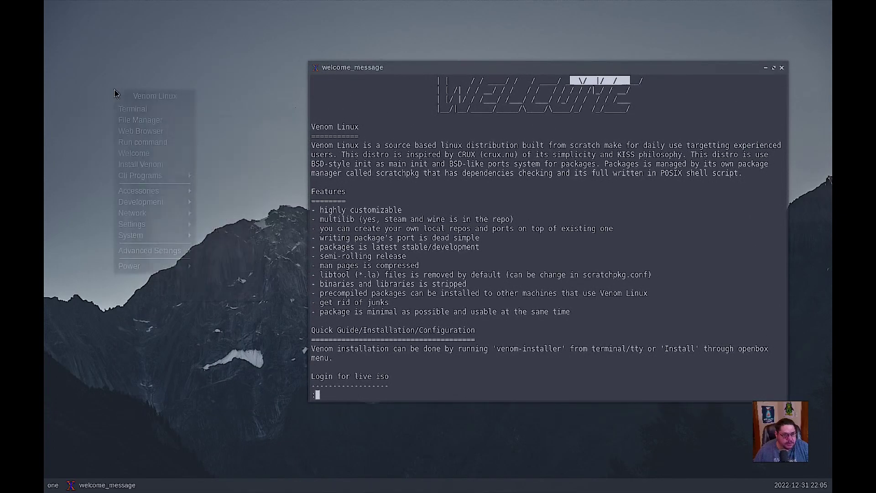
{"action": "left_click", "coordinate": [143, 165]}
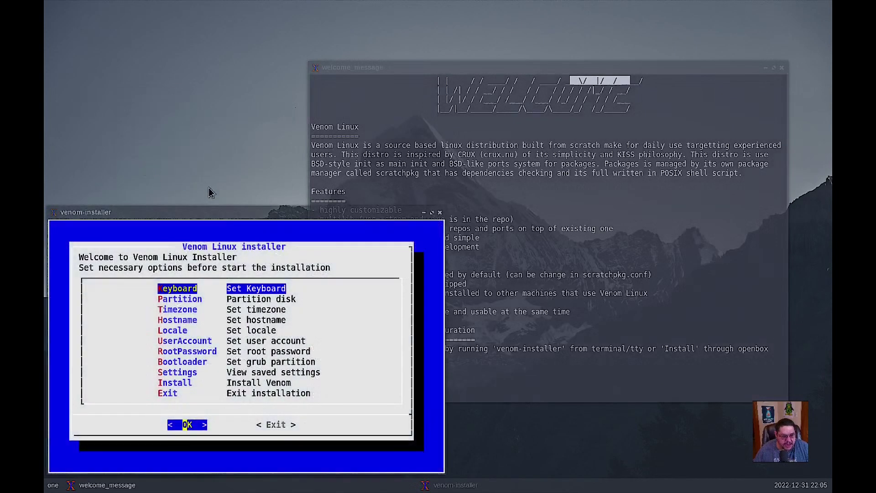
- Centre the venom-installer window on screen and close the welcome_message window
{"action": "left_click_drag", "start_coordinate": [237, 202], "coordinate": [324, 122]}
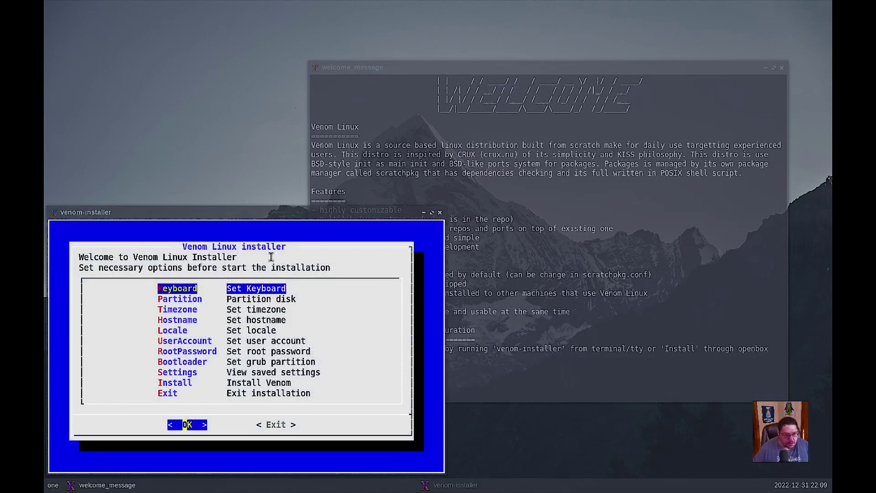
{"action": "left_click_drag", "start_coordinate": [235, 212], "coordinate": [272, 86]}
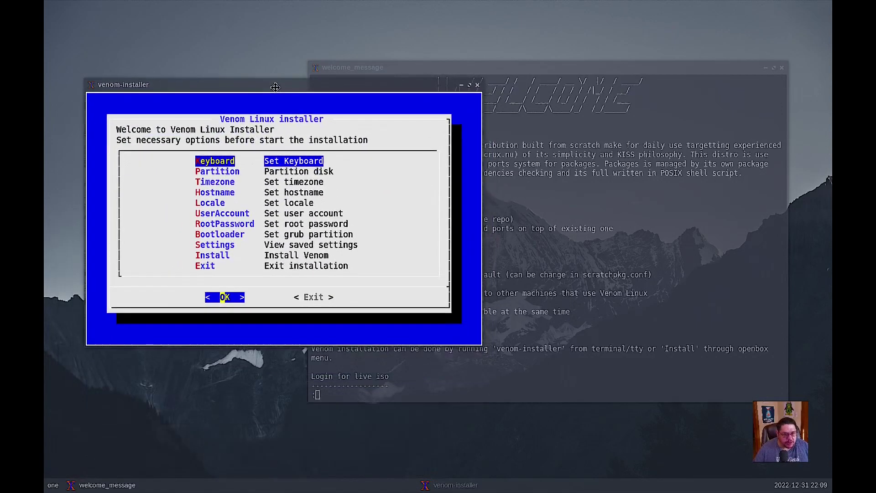
{"action": "left_click", "coordinate": [781, 67]}
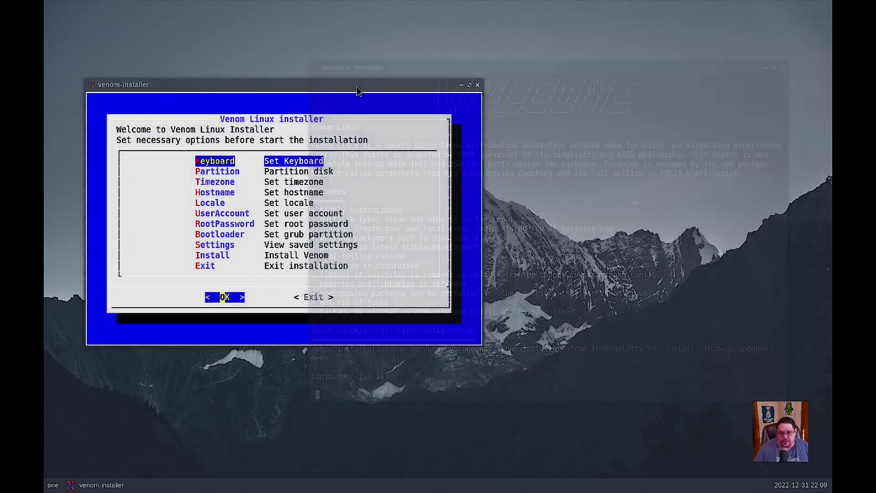
{"action": "left_click_drag", "start_coordinate": [320, 94], "coordinate": [445, 76]}
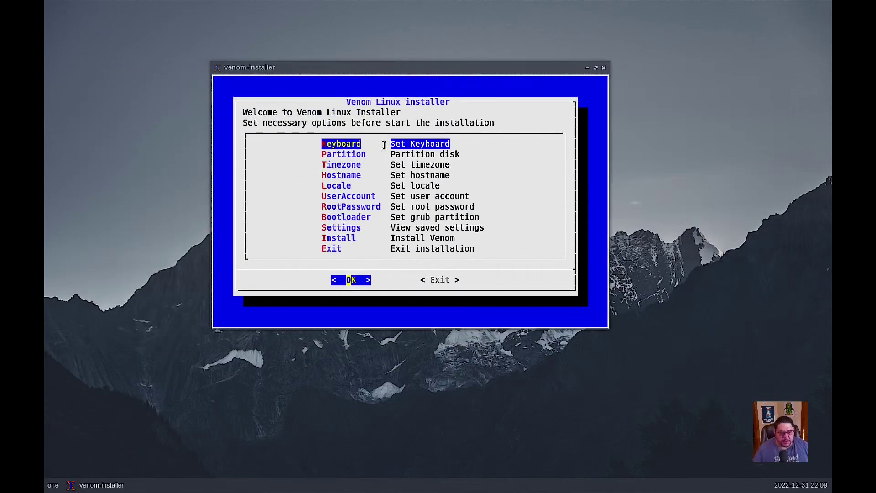
- Choose the us keymap from the installer's Keyboard list
{"action": "key", "text": "Return"}
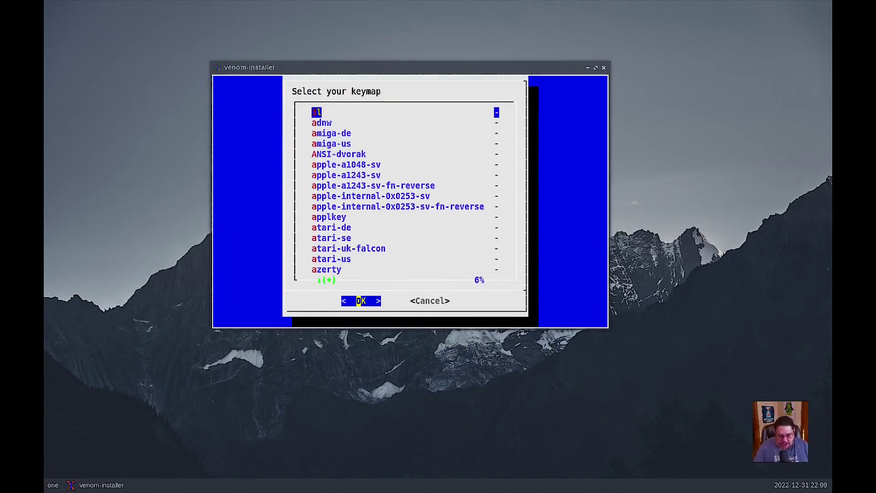
{"action": "key", "text": "Down"}
{"action": "key", "text": "Down"}
{"action": "key", "text": "Down"}
{"action": "key", "text": "Down"}
{"action": "key", "text": "Down"}
{"action": "key", "text": "Down"}
{"action": "key", "text": "Down"}
{"action": "key", "text": "Down"}
{"action": "key", "text": "Down"}
{"action": "key", "text": "Down"}
{"action": "key", "text": "Down"}
{"action": "key", "text": "Down"}
{"action": "key", "text": "Down"}
{"action": "key", "text": "Down"}
{"action": "key", "text": "Down"}
{"action": "key", "text": "Down"}
{"action": "key", "text": "Down"}
{"action": "key", "text": "Down"}
{"action": "key", "text": "Down"}
{"action": "key", "text": "Down"}
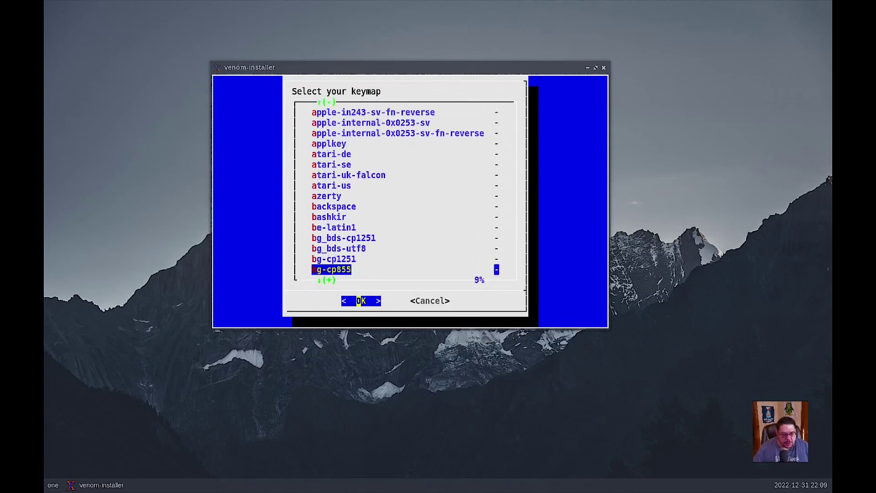
{"action": "key", "text": "Down"}
{"action": "key", "text": "Down"}
{"action": "key", "text": "Down"}
{"action": "key", "text": "Down"}
{"action": "key", "text": "Down"}
{"action": "key", "text": "Down"}
{"action": "key", "text": "Down"}
{"action": "key", "text": "Down"}
{"action": "key", "text": "Down"}
{"action": "key", "text": "Down"}
{"action": "key", "text": "Down"}
{"action": "key", "text": "Down"}
{"action": "key", "text": "Down"}
{"action": "key", "text": "Down"}
{"action": "key", "text": "Down"}
{"action": "key", "text": "Down"}
{"action": "key", "text": "Down"}
{"action": "key", "text": "Down"}
{"action": "key", "text": "Down"}
{"action": "key", "text": "Down"}
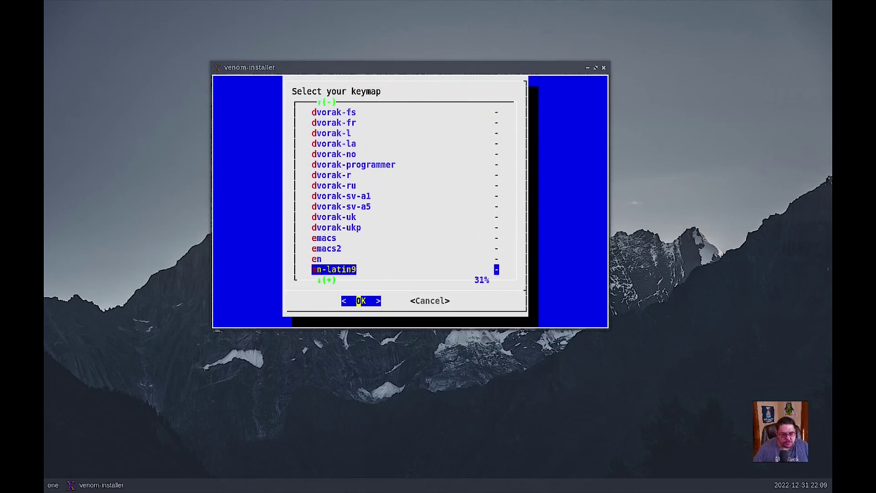
{"action": "key", "text": "Down"}
{"action": "key", "text": "Down"}
{"action": "key", "text": "Down"}
{"action": "key", "text": "Down"}
{"action": "key", "text": "Down"}
{"action": "key", "text": "Down"}
{"action": "key", "text": "Down"}
{"action": "key", "text": "Down"}
{"action": "key", "text": "Down"}
{"action": "key", "text": "Down"}
{"action": "key", "text": "Down"}
{"action": "key", "text": "Down"}
{"action": "key", "text": "Down"}
{"action": "key", "text": "Down"}
{"action": "key", "text": "Down"}
{"action": "key", "text": "Down"}
{"action": "key", "text": "Down"}
{"action": "key", "text": "Down"}
{"action": "key", "text": "Down"}
{"action": "key", "text": "Down"}
{"action": "key", "text": "Up"}
{"action": "key", "text": "Up"}
{"action": "key", "text": "Up"}
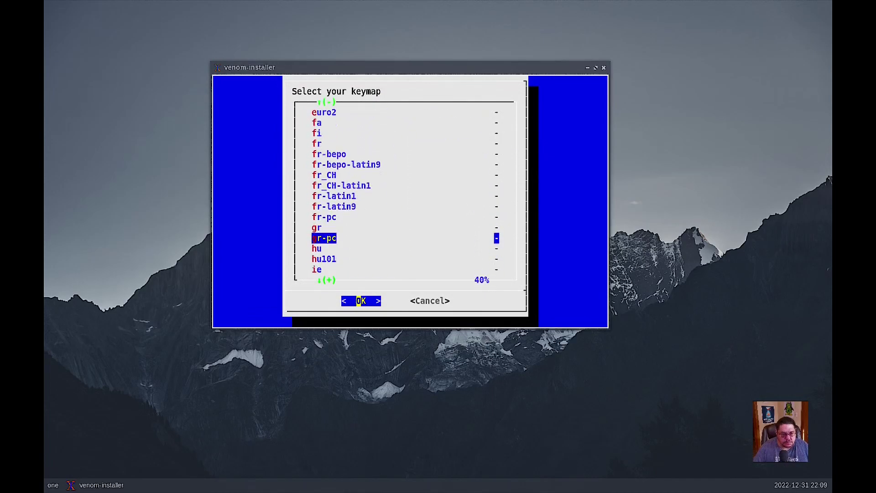
{"action": "key", "text": "Up"}
{"action": "key", "text": "Up"}
{"action": "key", "text": "Up"}
{"action": "key", "text": "Up"}
{"action": "key", "text": "Up"}
{"action": "key", "text": "Up"}
{"action": "key", "text": "Up"}
{"action": "key", "text": "Up"}
{"action": "key", "text": "Up"}
{"action": "key", "text": "Up"}
{"action": "key", "text": "Up"}
{"action": "key", "text": "Up"}
{"action": "key", "text": "Up"}
{"action": "key", "text": "Up"}
{"action": "key", "text": "Up"}
{"action": "key", "text": "Up"}
{"action": "key", "text": "Up"}
{"action": "key", "text": "Down"}
{"action": "key", "text": "Down"}
{"action": "key", "text": "Down"}
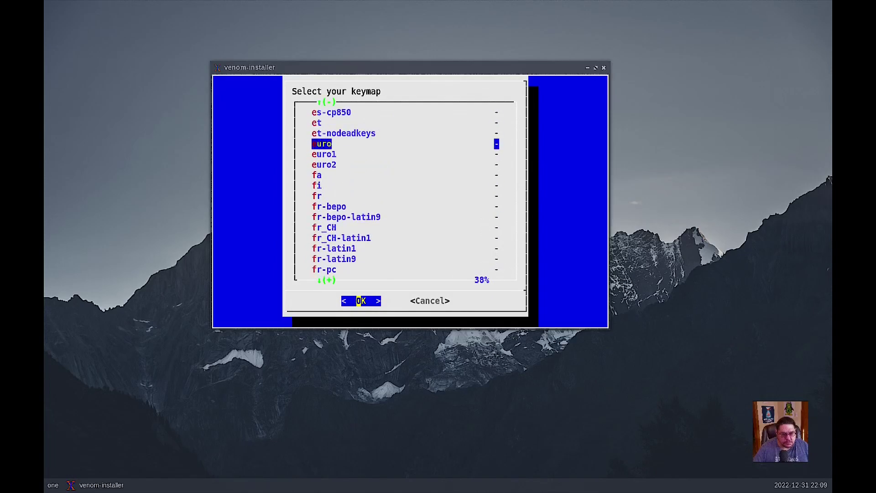
{"action": "key", "text": "Down"}
{"action": "key", "text": "Down"}
{"action": "key", "text": "Down"}
{"action": "key", "text": "Down"}
{"action": "key", "text": "Down"}
{"action": "key", "text": "Down"}
{"action": "key", "text": "Down"}
{"action": "key", "text": "Down"}
{"action": "key", "text": "Down"}
{"action": "key", "text": "Down"}
{"action": "key", "text": "Down"}
{"action": "key", "text": "Down"}
{"action": "key", "text": "Down"}
{"action": "key", "text": "Down"}
{"action": "key", "text": "Down"}
{"action": "key", "text": "Down"}
{"action": "key", "text": "Down"}
{"action": "key", "text": "Down"}
{"action": "key", "text": "Down"}
{"action": "key", "text": "Down"}
{"action": "key", "text": "Down"}
{"action": "key", "text": "Down"}
{"action": "key", "text": "Down"}
{"action": "key", "text": "Down"}
{"action": "key", "text": "Down"}
{"action": "key", "text": "Down"}
{"action": "key", "text": "Down"}
{"action": "key", "text": "Down"}
{"action": "key", "text": "Down"}
{"action": "key", "text": "Down"}
{"action": "key", "text": "Down"}
{"action": "key", "text": "Down"}
{"action": "key", "text": "Down"}
{"action": "key", "text": "Down"}
{"action": "key", "text": "Down"}
{"action": "key", "text": "Down"}
{"action": "key", "text": "Down"}
{"action": "key", "text": "Down"}
{"action": "key", "text": "Down"}
{"action": "key", "text": "Down"}
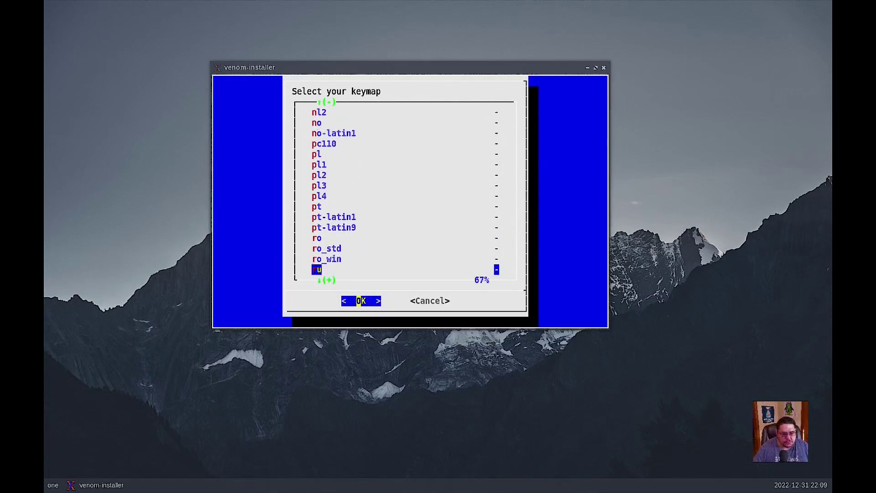
{"action": "key", "text": "Down"}
{"action": "key", "text": "Down"}
{"action": "key", "text": "Down"}
{"action": "key", "text": "Down"}
{"action": "key", "text": "Down"}
{"action": "key", "text": "Down"}
{"action": "key", "text": "Down"}
{"action": "key", "text": "Down"}
{"action": "key", "text": "Down"}
{"action": "key", "text": "Down"}
{"action": "key", "text": "Down"}
{"action": "key", "text": "Down"}
{"action": "key", "text": "Down"}
{"action": "key", "text": "Down"}
{"action": "key", "text": "Down"}
{"action": "key", "text": "Down"}
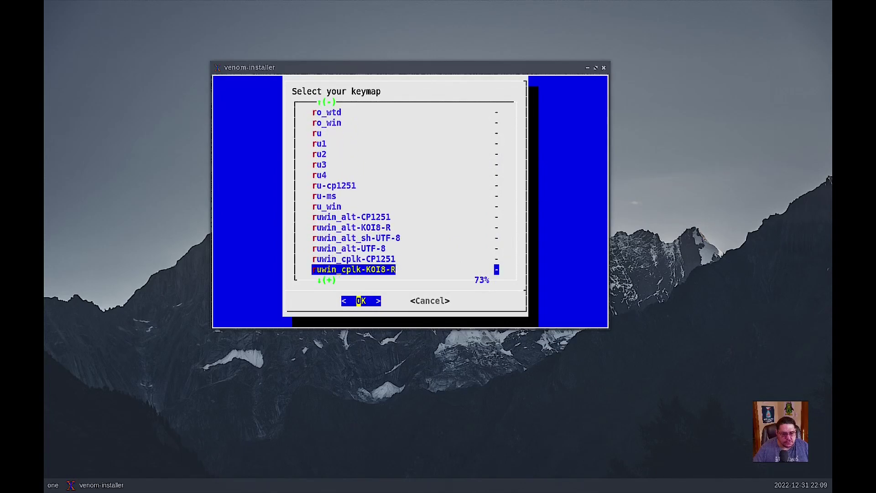
{"action": "key", "text": "Down"}
{"action": "key", "text": "Down"}
{"action": "key", "text": "Down"}
{"action": "key", "text": "Down"}
{"action": "key", "text": "Down"}
{"action": "key", "text": "Down"}
{"action": "key", "text": "Down"}
{"action": "key", "text": "Down"}
{"action": "key", "text": "Down"}
{"action": "key", "text": "Down"}
{"action": "key", "text": "Down"}
{"action": "key", "text": "Down"}
{"action": "key", "text": "Down"}
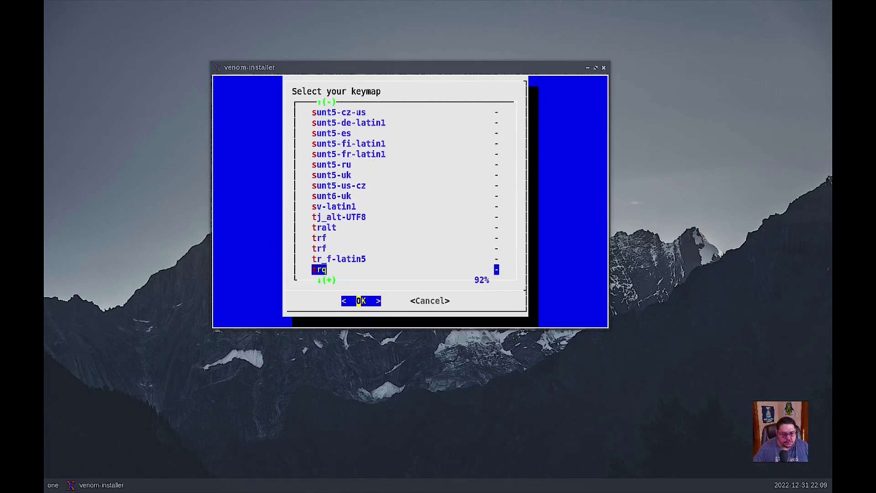
{"action": "key", "text": "Up"}
{"action": "key", "text": "Up"}
{"action": "key", "text": "Up"}
{"action": "key", "text": "Up"}
{"action": "key", "text": "Up"}
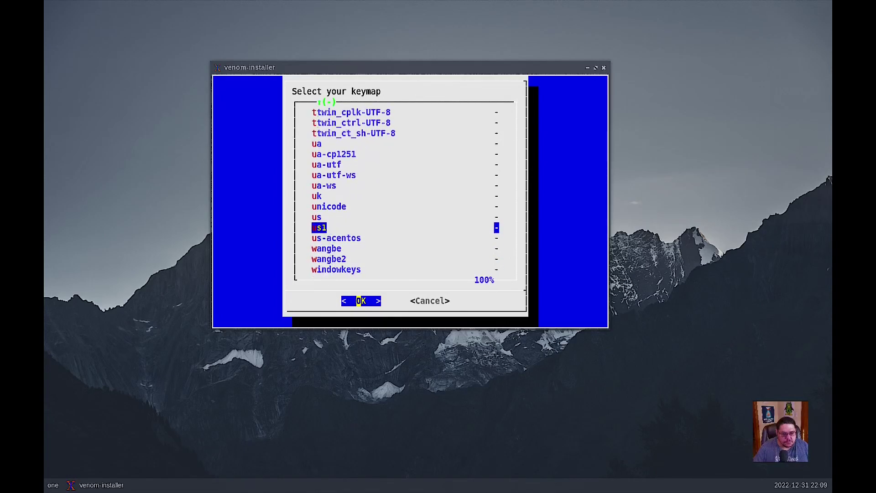
{"action": "key", "text": "Return"}
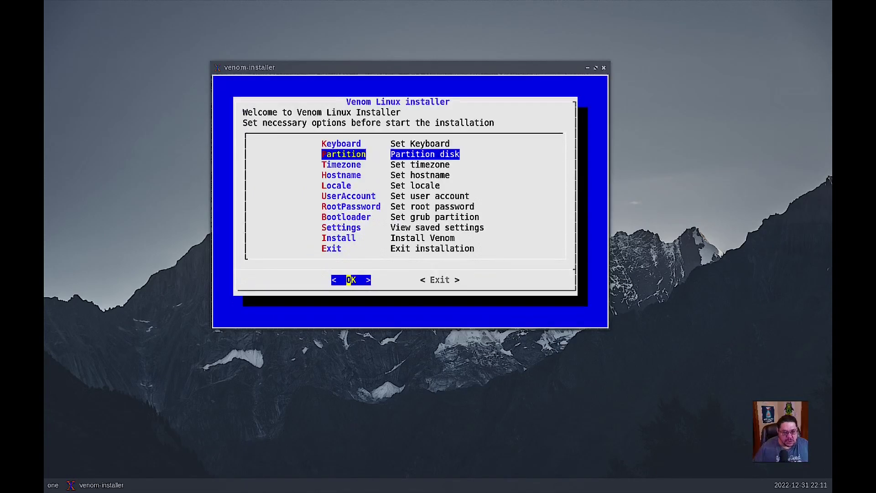
- Start partitioning /dev/vda and give it a gpt partition table
{"action": "key", "text": "Return"}
{"action": "key", "text": "Return"}
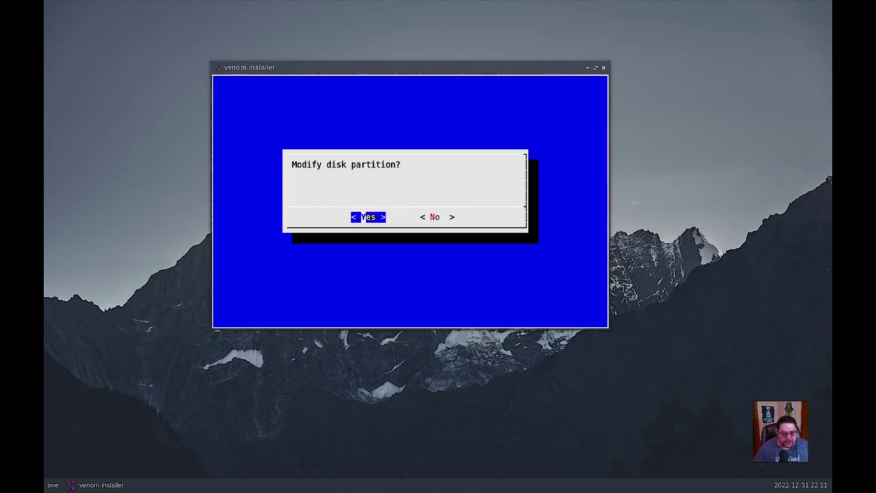
{"action": "key", "text": "Return"}
{"action": "key", "text": "Return"}
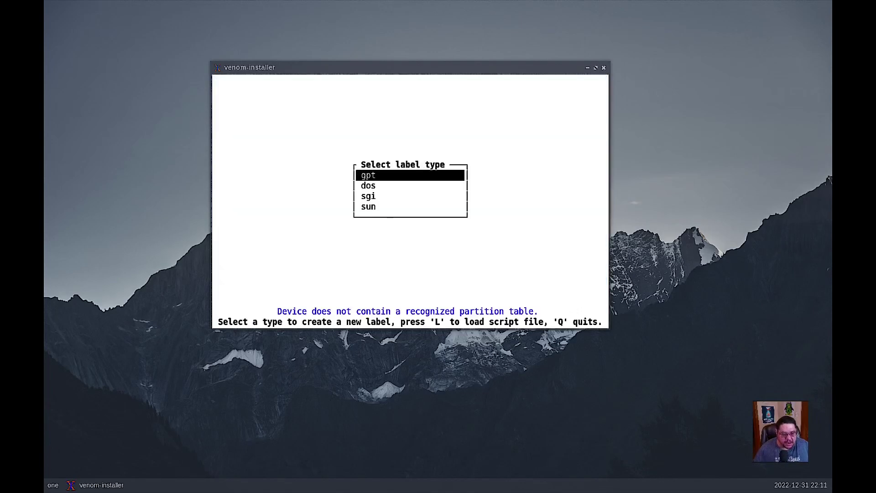
{"action": "key", "text": "Return"}
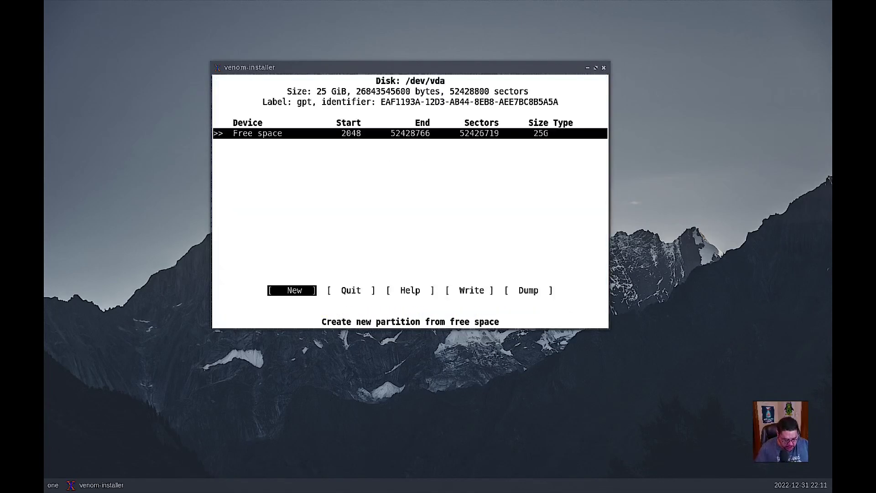
{"action": "key", "text": "Return"}
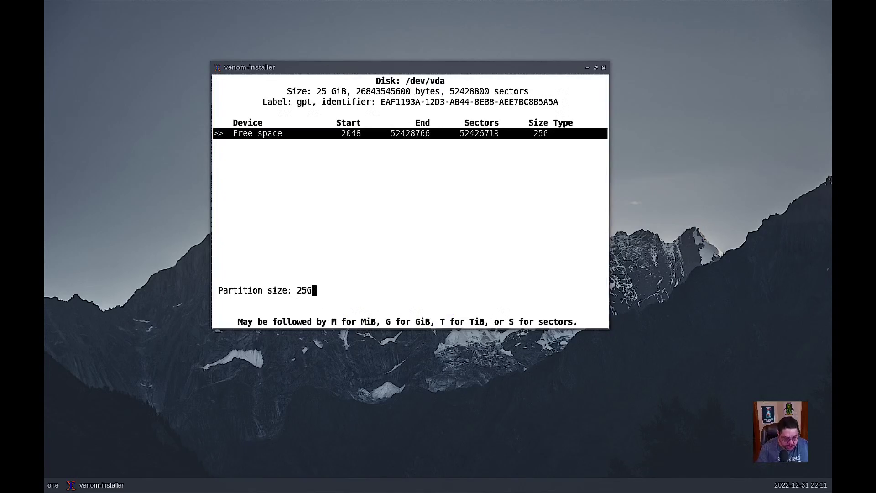
- Create a new 512MiB partition, /dev/vda1
{"action": "key", "text": "BackSpace"}
{"action": "key", "text": "BackSpace"}
{"action": "key", "text": "BackSpace"}
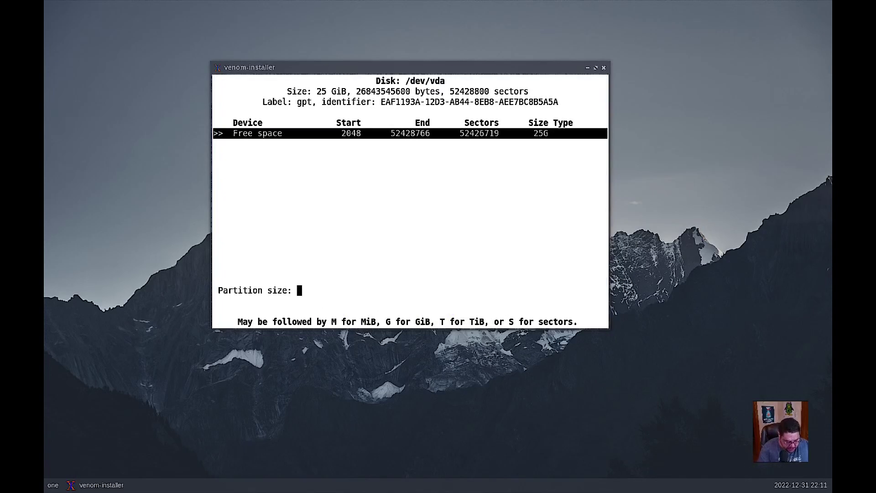
{"action": "type", "text": "512Mb"}
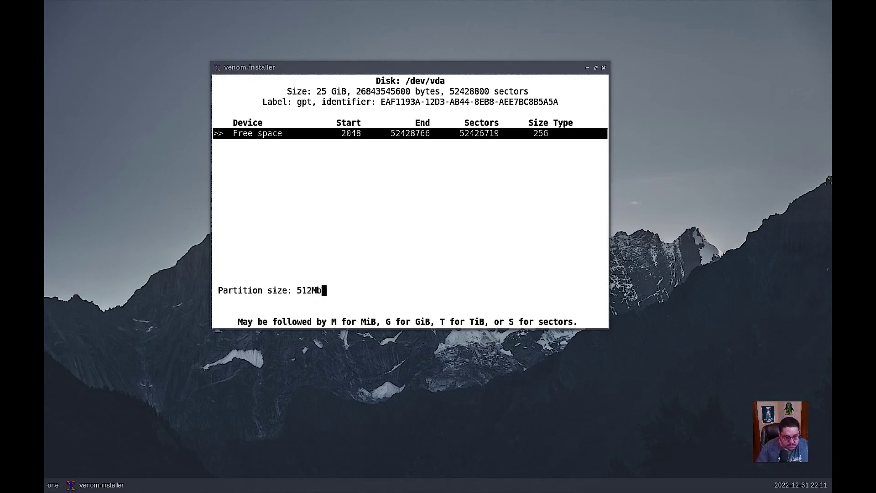
{"action": "key", "text": "BackSpace"}
{"action": "key", "text": "BackSpace"}
{"action": "type", "text": "MiB"}
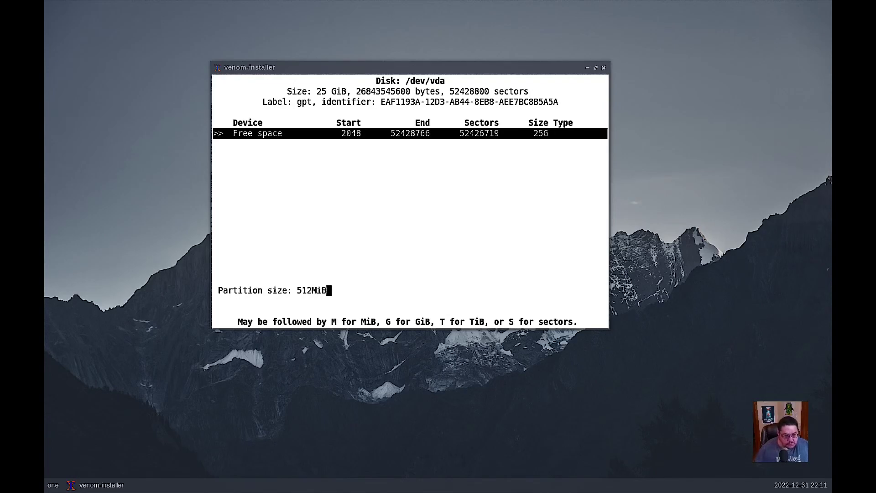
{"action": "key", "text": "Return"}
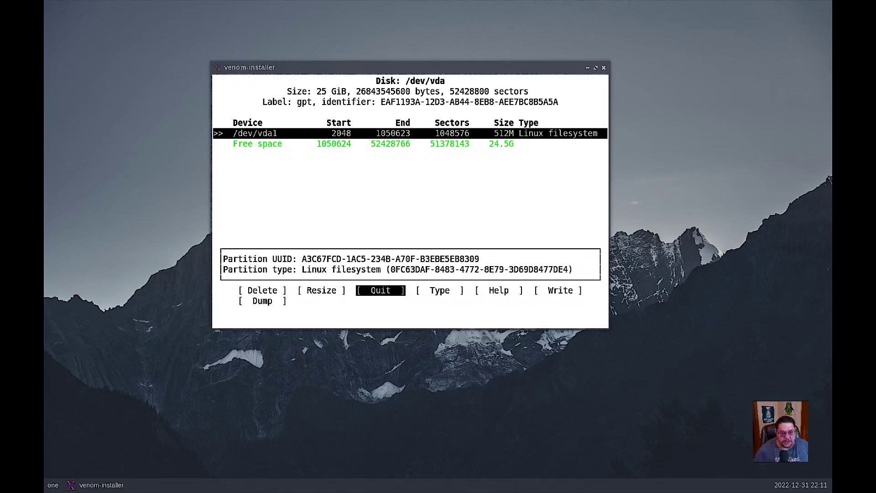
- Create a 4GB partition, /dev/vda2, in the free space
{"action": "key", "text": "Down"}
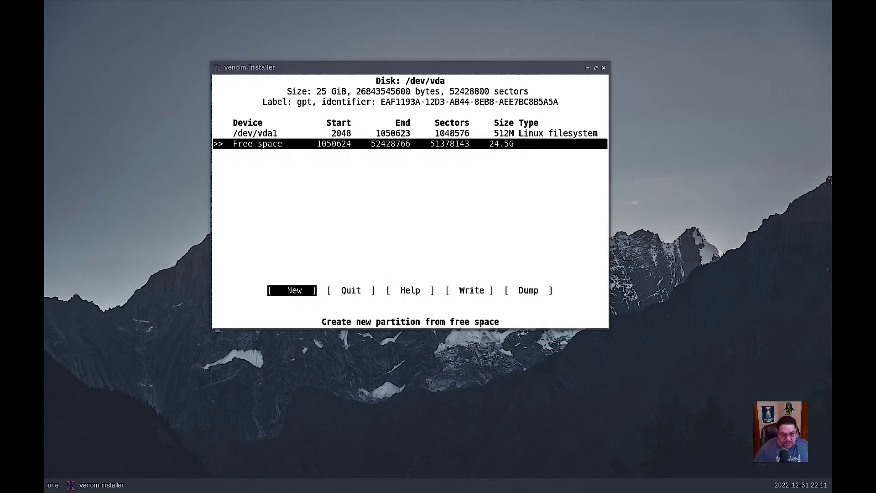
{"action": "key", "text": "Return"}
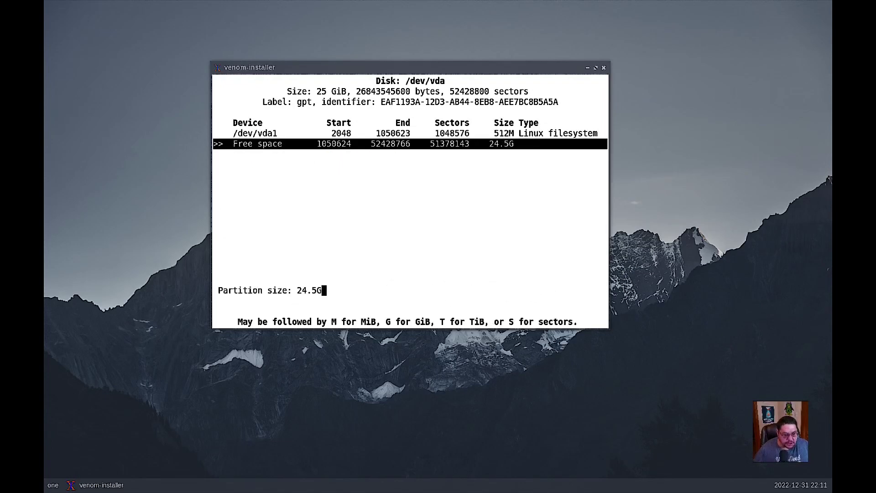
{"action": "key", "text": "BackSpace"}
{"action": "key", "text": "BackSpace"}
{"action": "key", "text": "BackSpace"}
{"action": "key", "text": "BackSpace"}
{"action": "key", "text": "BackSpace"}
{"action": "type", "text": "4"}
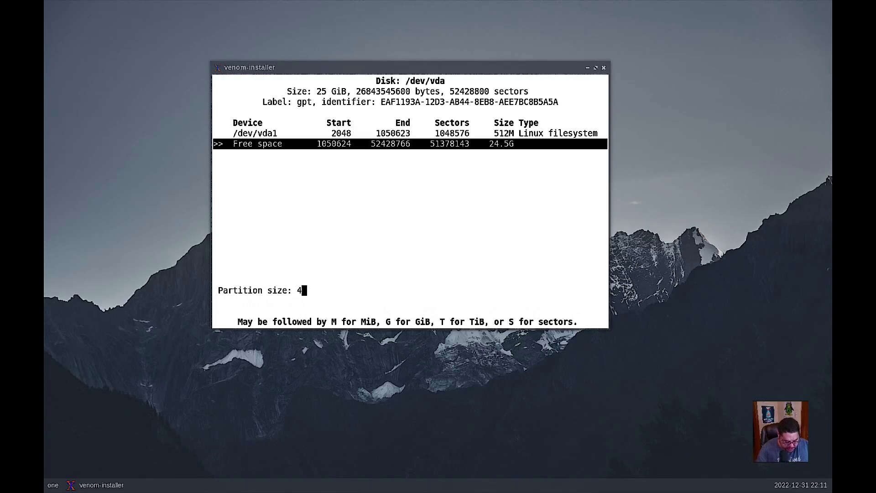
{"action": "type", "text": "Gb"}
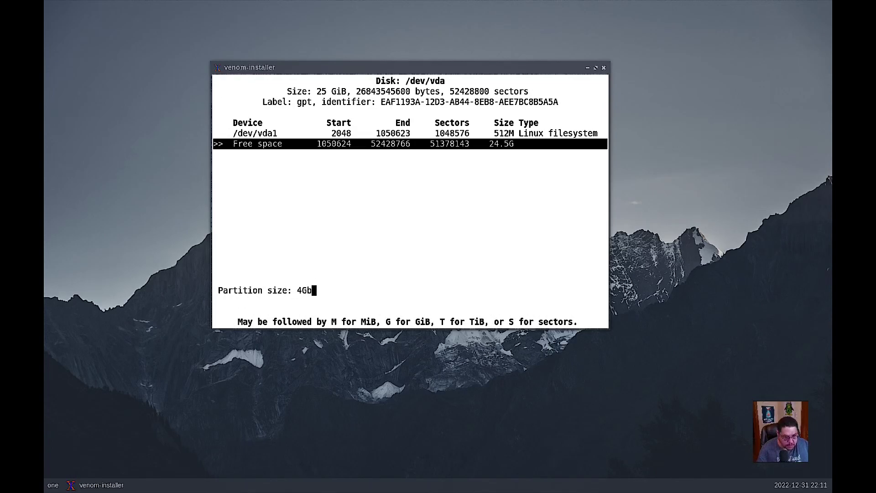
{"action": "key", "text": "BackSpace"}
{"action": "type", "text": "B"}
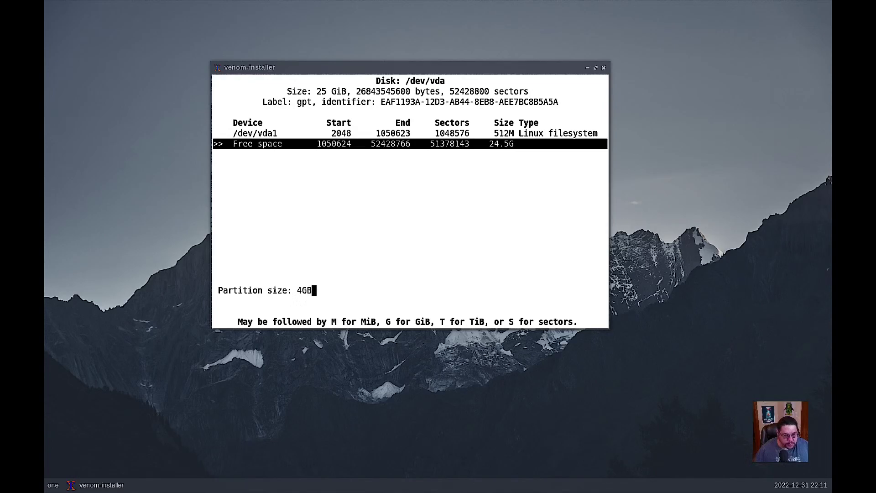
{"action": "key", "text": "Return"}
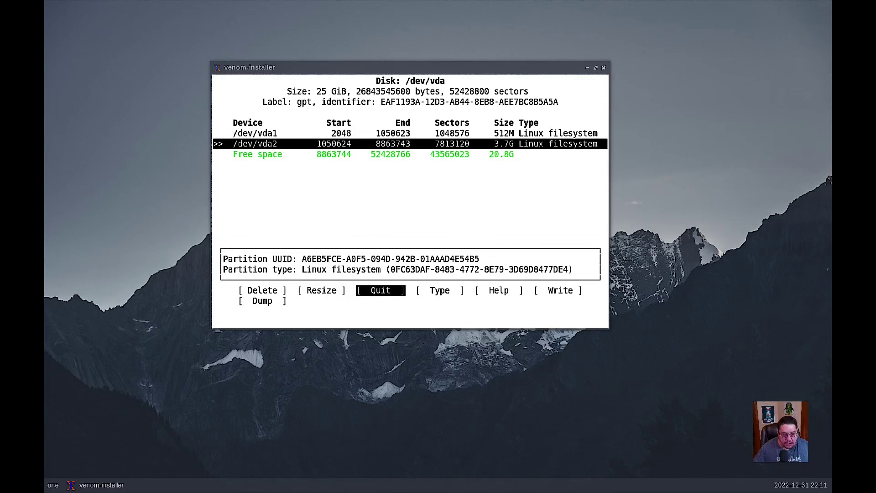
- Set /dev/vda2's type to Linux swap and /dev/vda1's type to EFI System
{"action": "key", "text": "Right"}
{"action": "key", "text": "Return"}
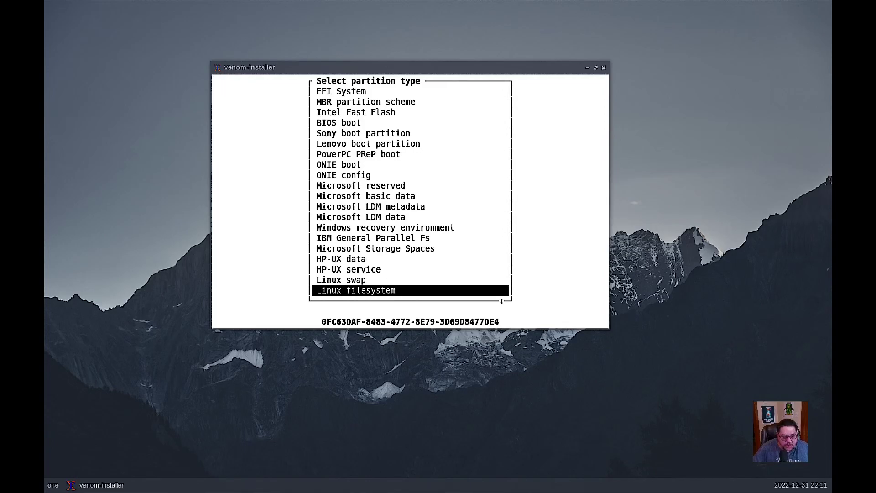
{"action": "key", "text": "Up"}
{"action": "key", "text": "Return"}
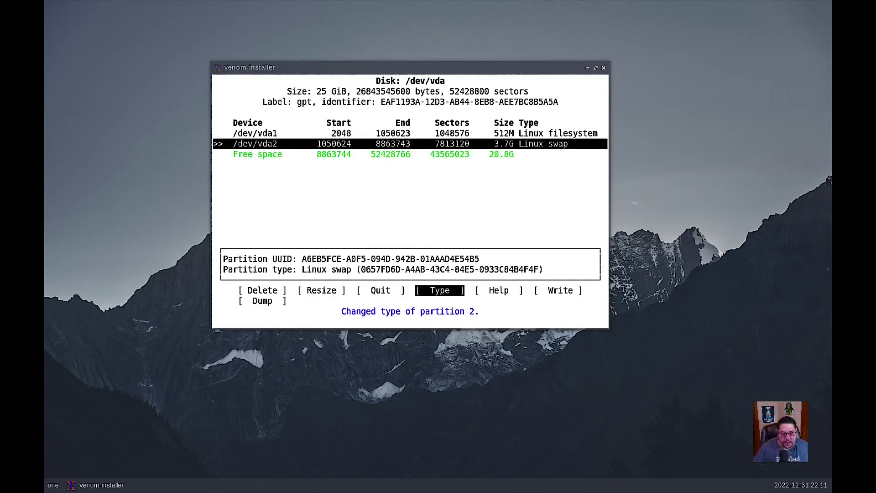
{"action": "key", "text": "Up"}
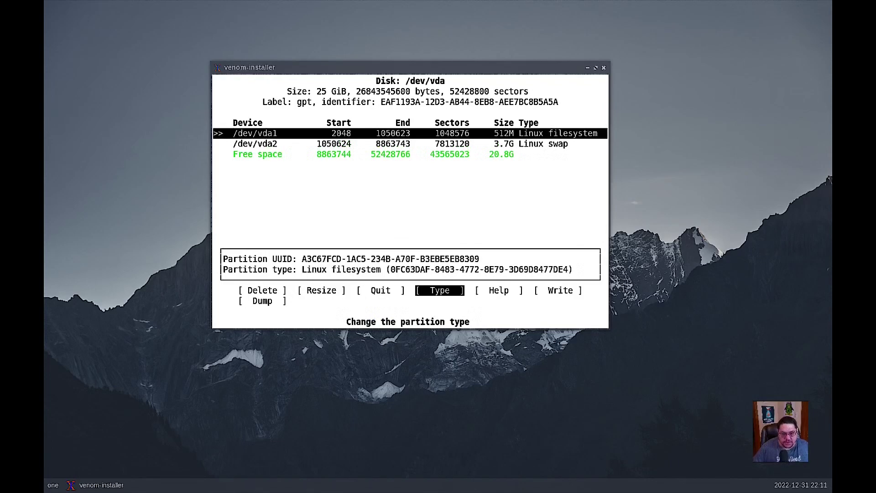
{"action": "key", "text": "Return"}
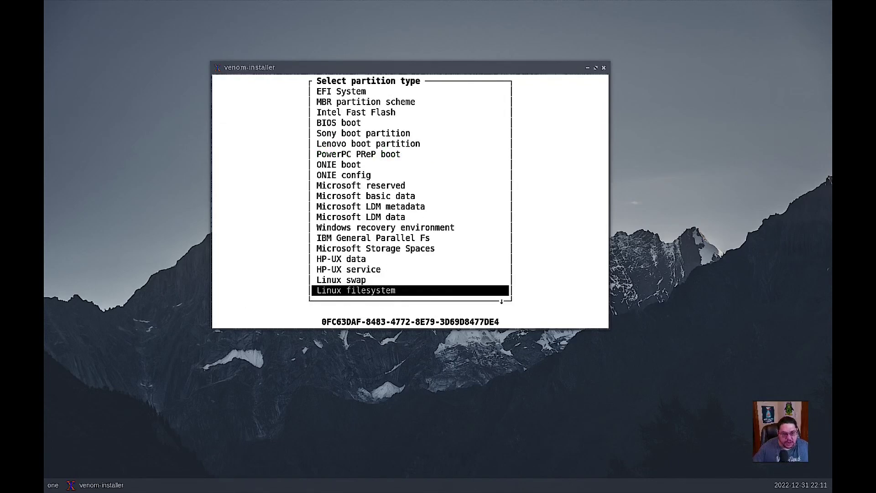
{"action": "key", "text": "Up"}
{"action": "key", "text": "Up"}
{"action": "key", "text": "Up"}
{"action": "key", "text": "Up"}
{"action": "key", "text": "Up"}
{"action": "key", "text": "Up"}
{"action": "key", "text": "Up"}
{"action": "key", "text": "Up"}
{"action": "key", "text": "Up"}
{"action": "key", "text": "Up"}
{"action": "key", "text": "Up"}
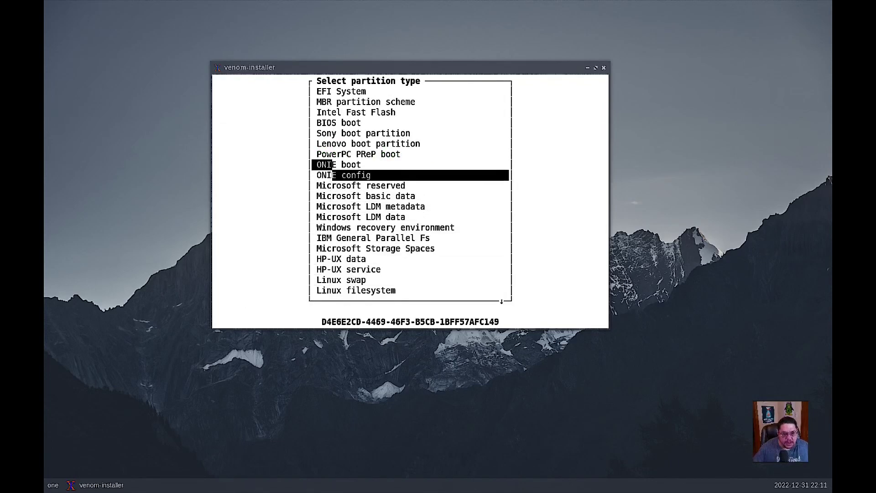
{"action": "key", "text": "Up"}
{"action": "key", "text": "Up"}
{"action": "key", "text": "Up"}
{"action": "key", "text": "Up"}
{"action": "key", "text": "Up"}
{"action": "key", "text": "Up"}
{"action": "key", "text": "Up"}
{"action": "key", "text": "Up"}
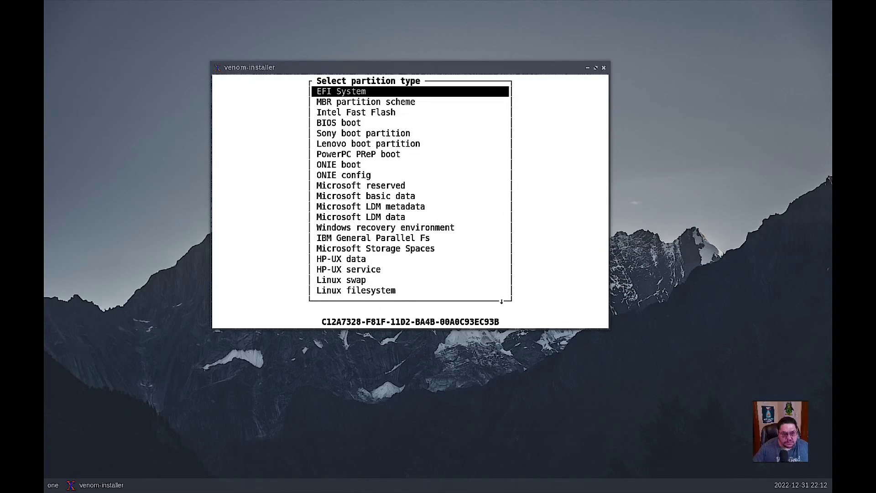
{"action": "key", "text": "Down"}
{"action": "key", "text": "Up"}
{"action": "key", "text": "Return"}
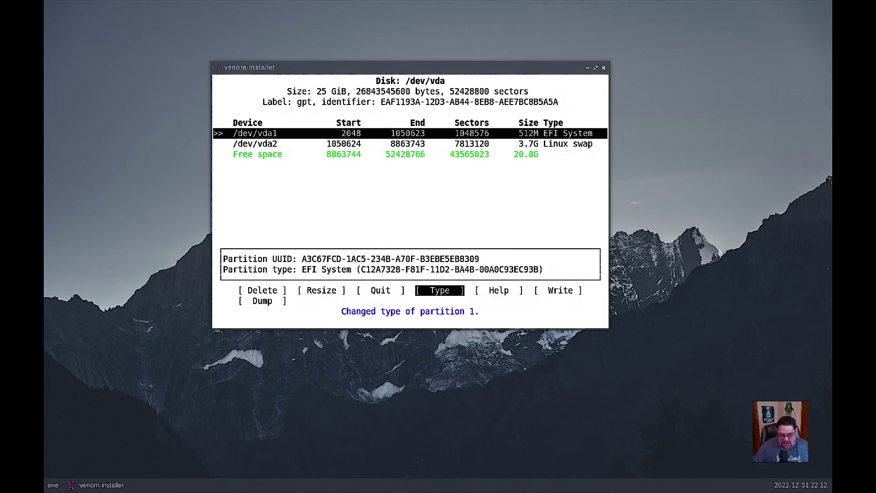
- Create /dev/vda3 using all the remaining 20.8G of free space
{"action": "key", "text": "Down"}
{"action": "key", "text": "Down"}
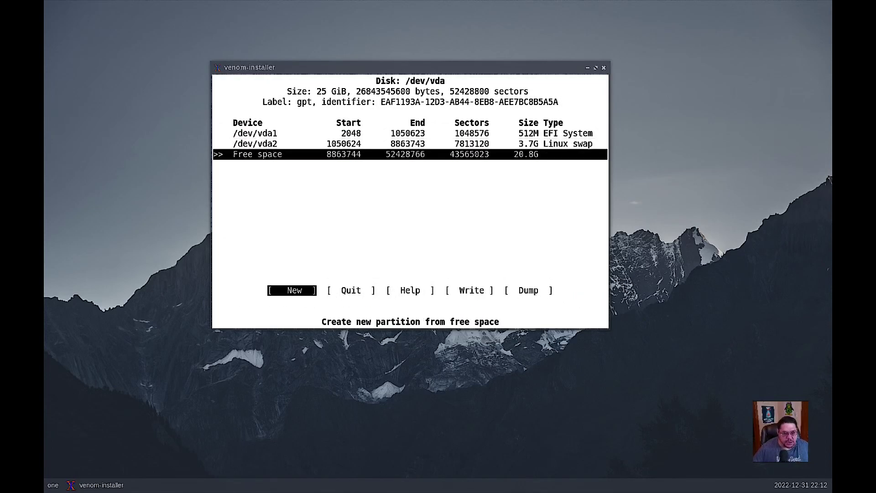
{"action": "key", "text": "Return"}
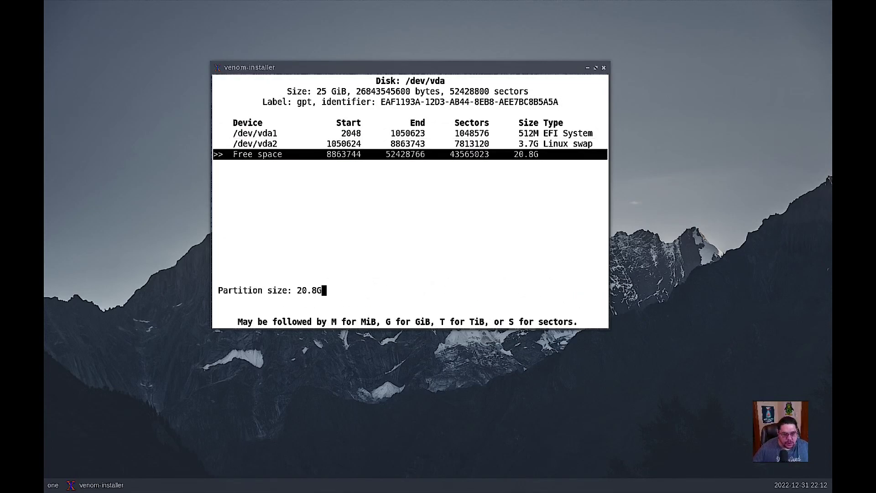
{"action": "key", "text": "Return"}
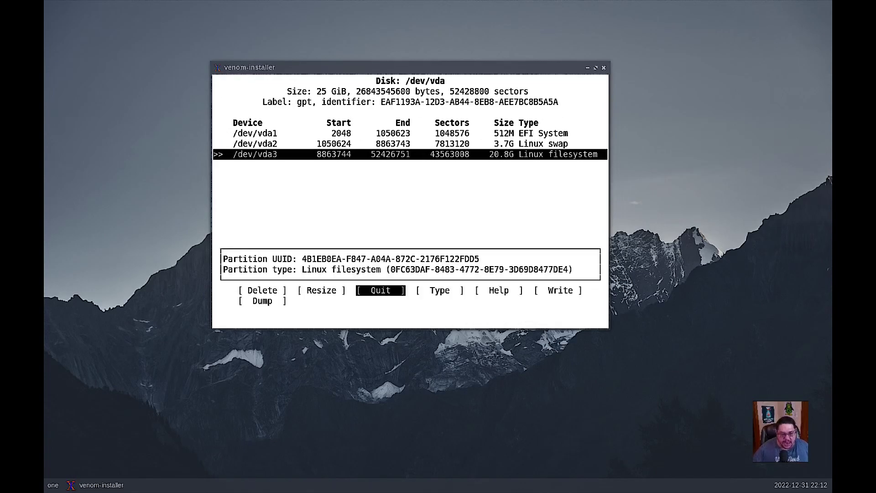
{"action": "key", "text": "Right"}
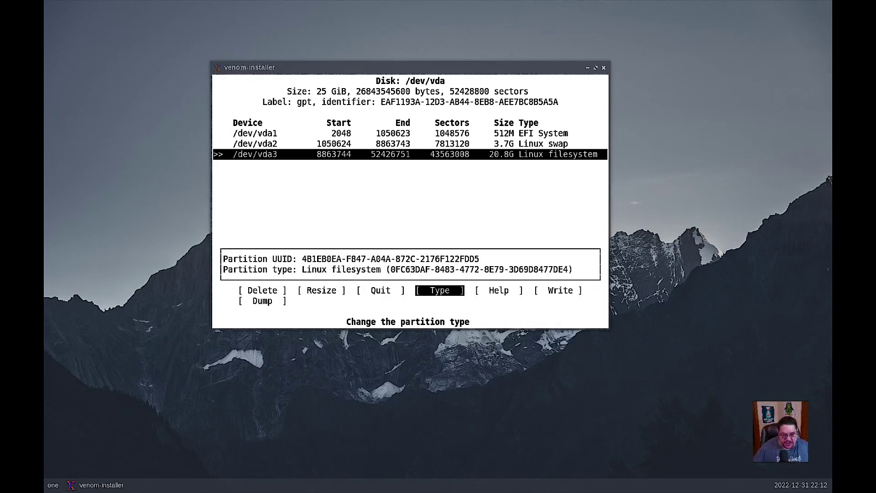
{"action": "key", "text": "Return"}
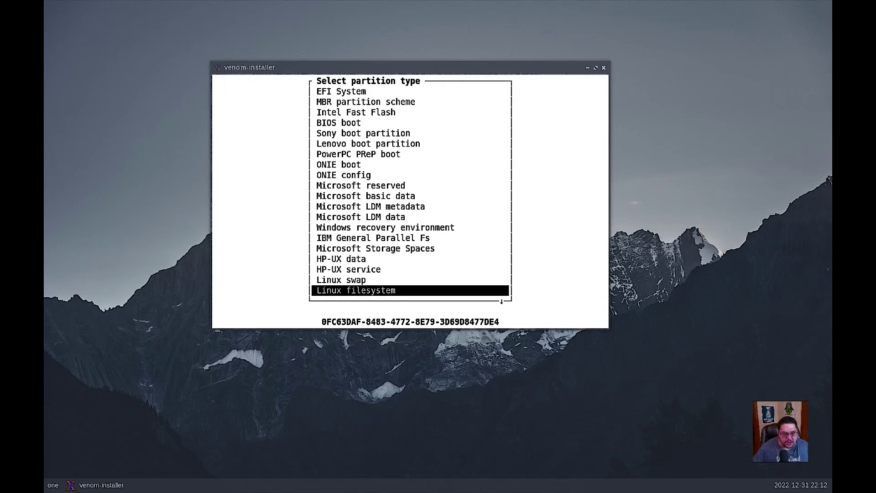
- Keep /dev/vda3 as the Linux filesystem type
{"action": "key", "text": "Down"}
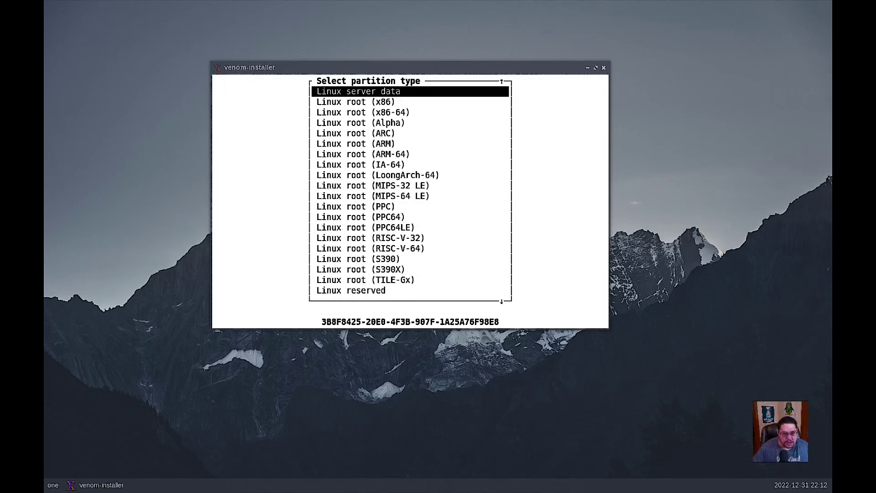
{"action": "key", "text": "Up"}
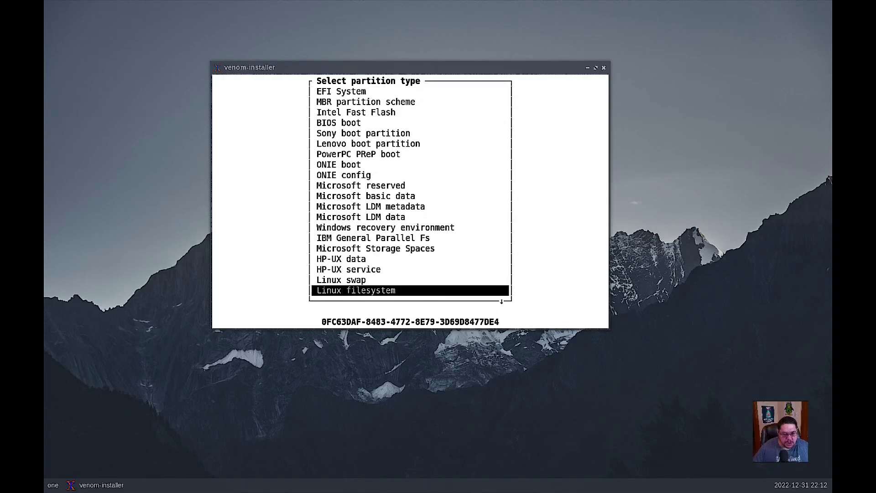
{"action": "key", "text": "Down"}
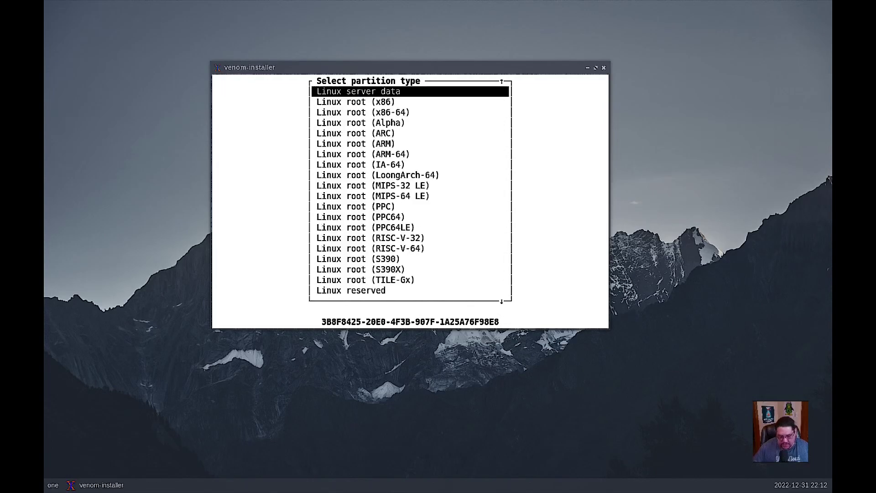
{"action": "key", "text": "Up"}
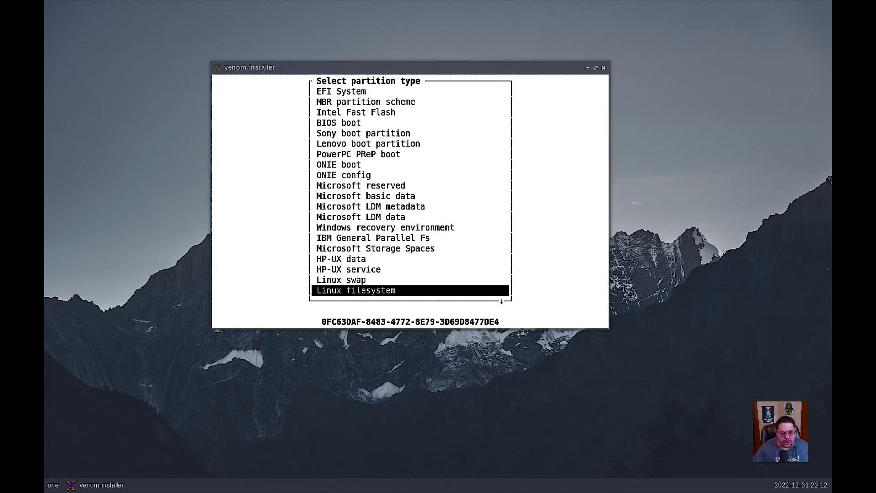
{"action": "key", "text": "Return"}
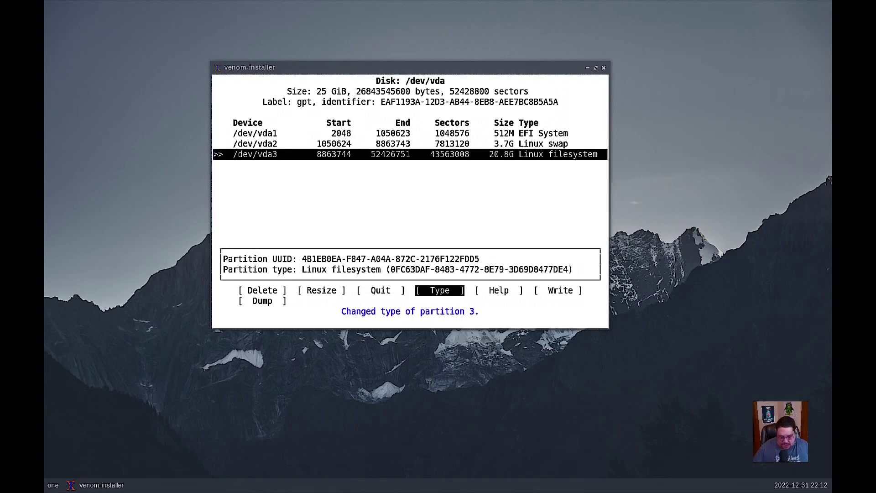
- Write the partition table to /dev/vda, confirming with 'yes', and quit cfdisk
{"action": "key", "text": "Right"}
{"action": "key", "text": "Right"}
{"action": "key", "text": "Right"}
{"action": "key", "text": "Left"}
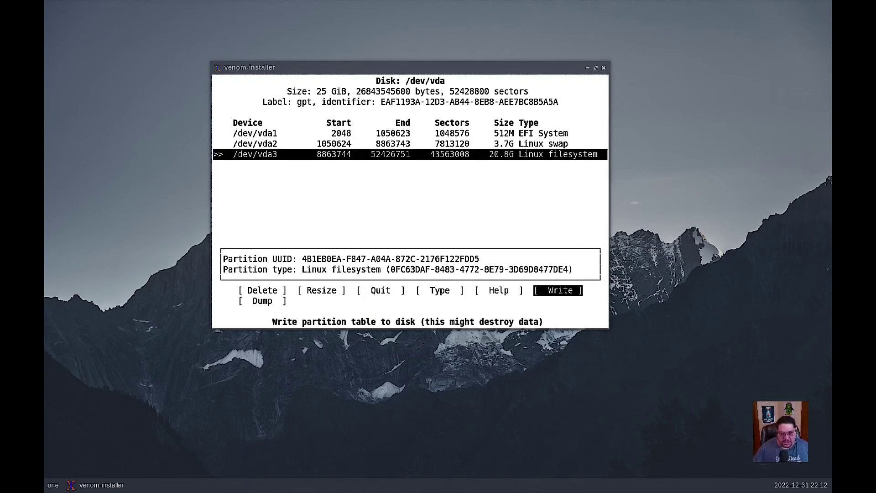
{"action": "key", "text": "Return"}
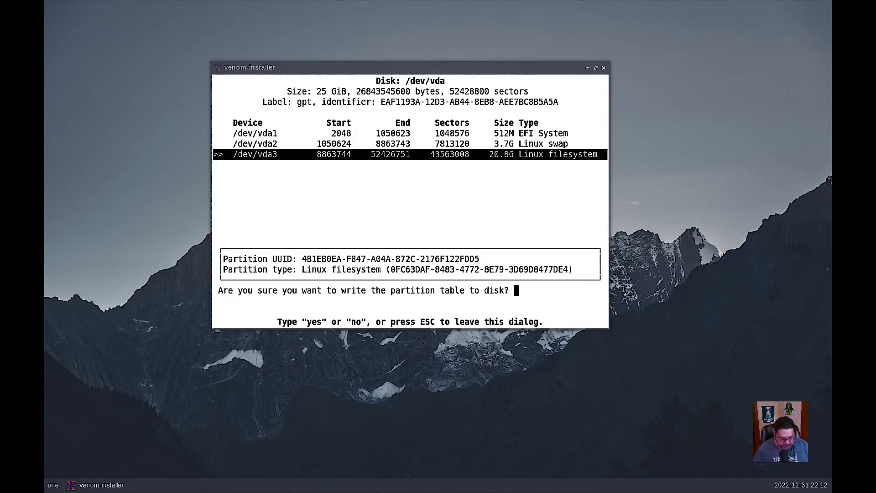
{"action": "key", "text": "Escape"}
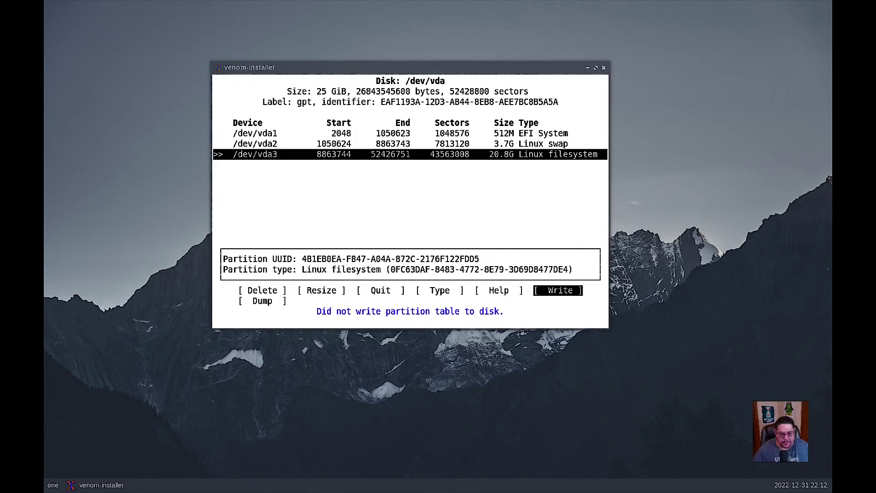
{"action": "key", "text": "Return"}
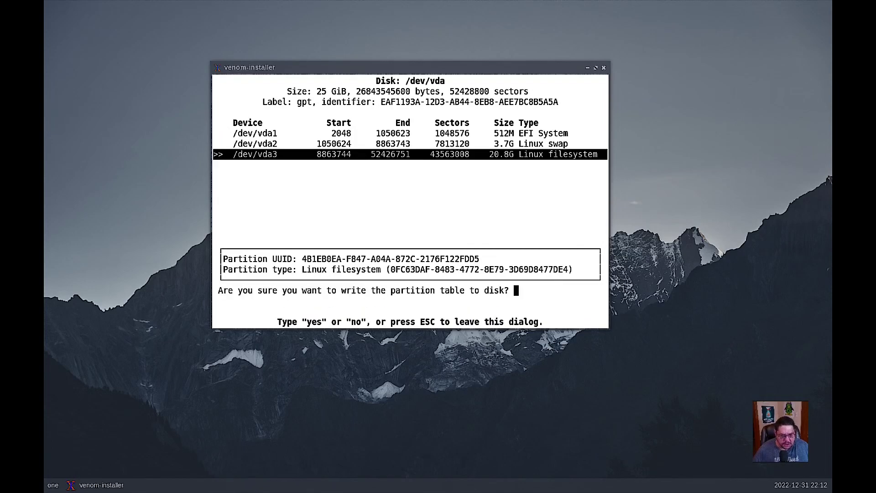
{"action": "type", "text": "yes"}
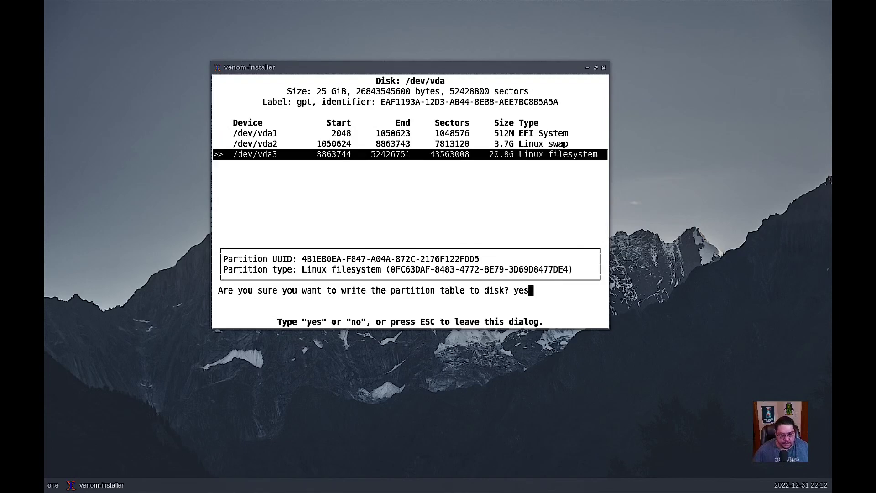
{"action": "key", "text": "Return"}
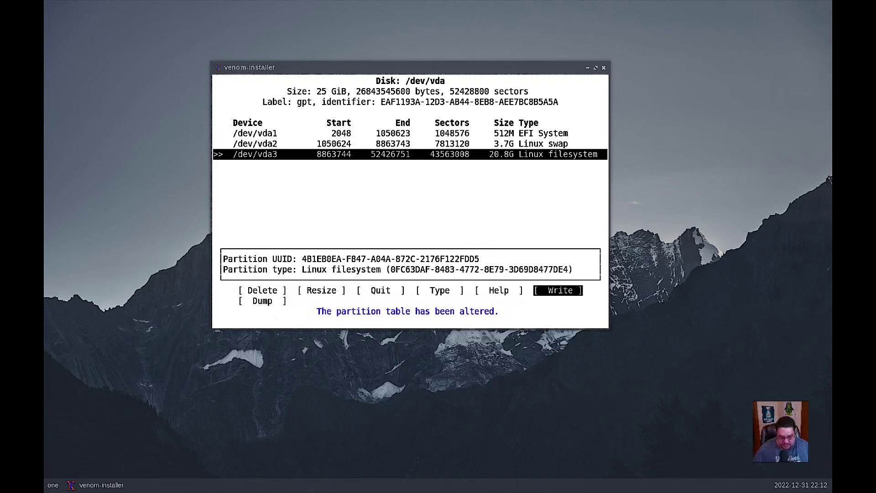
{"action": "key", "text": "Left"}
{"action": "key", "text": "Left"}
{"action": "key", "text": "Left"}
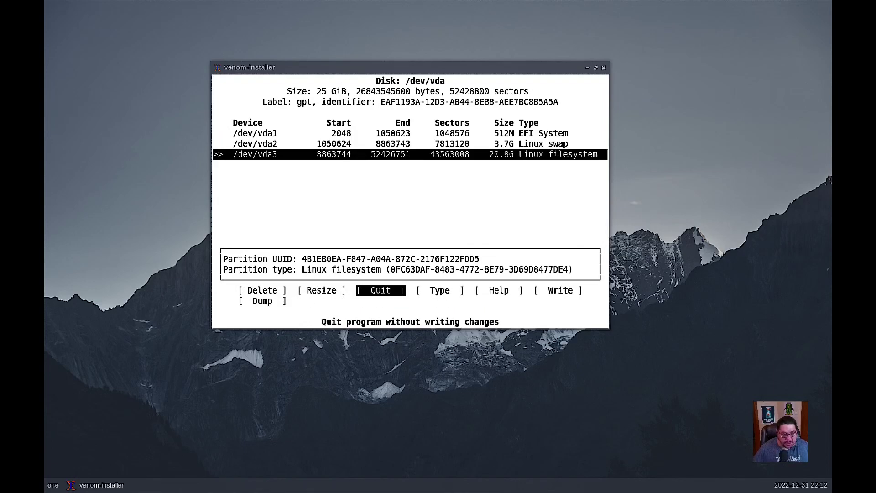
{"action": "key", "text": "Return"}
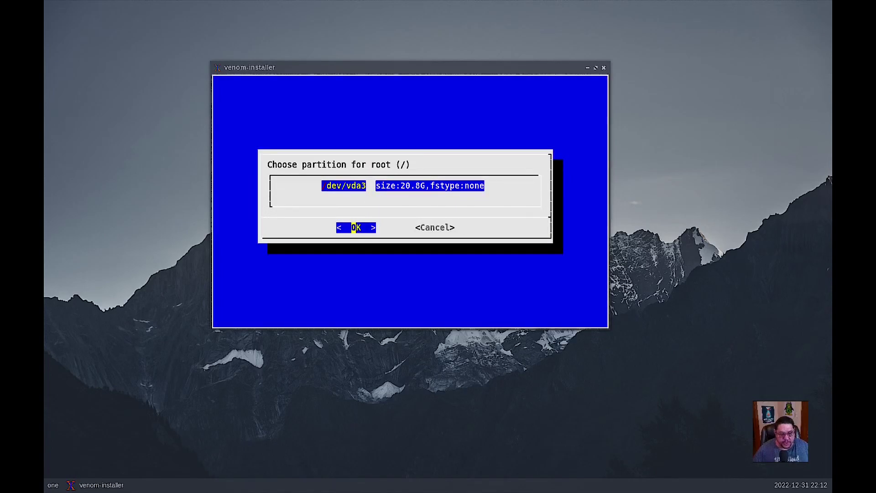
- Use /dev/vda3 as the root partition with ext4 and /dev/vda2 as swap
{"action": "key", "text": "Return"}
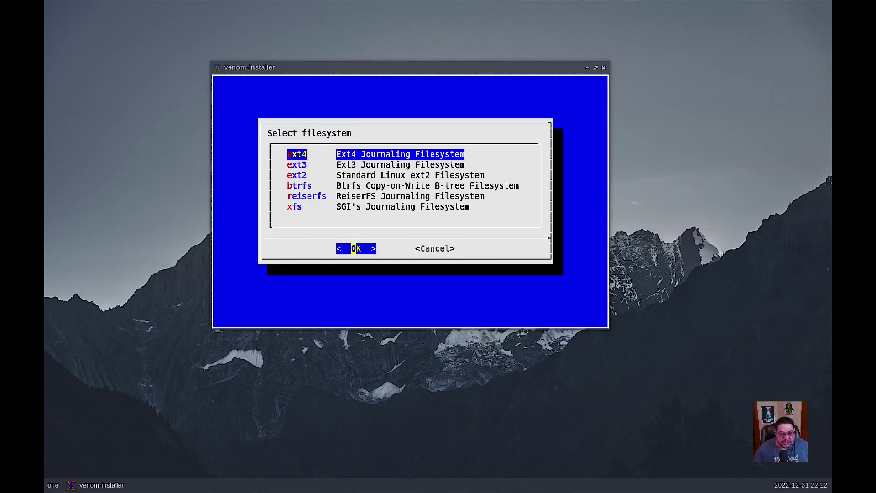
{"action": "key", "text": "Down"}
{"action": "key", "text": "Down"}
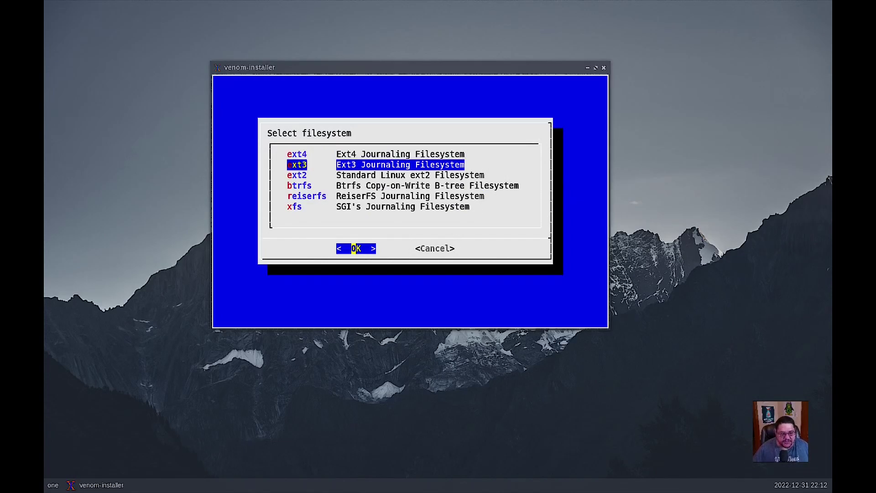
{"action": "key", "text": "Up"}
{"action": "key", "text": "Up"}
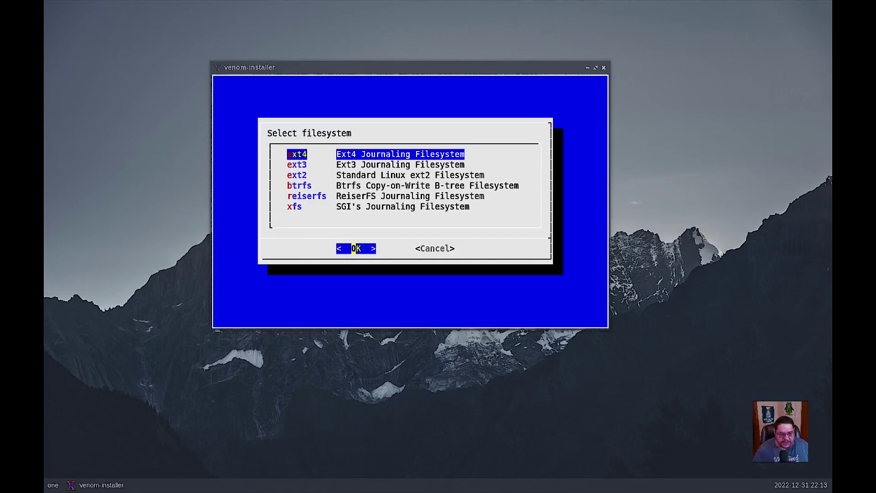
{"action": "key", "text": "Return"}
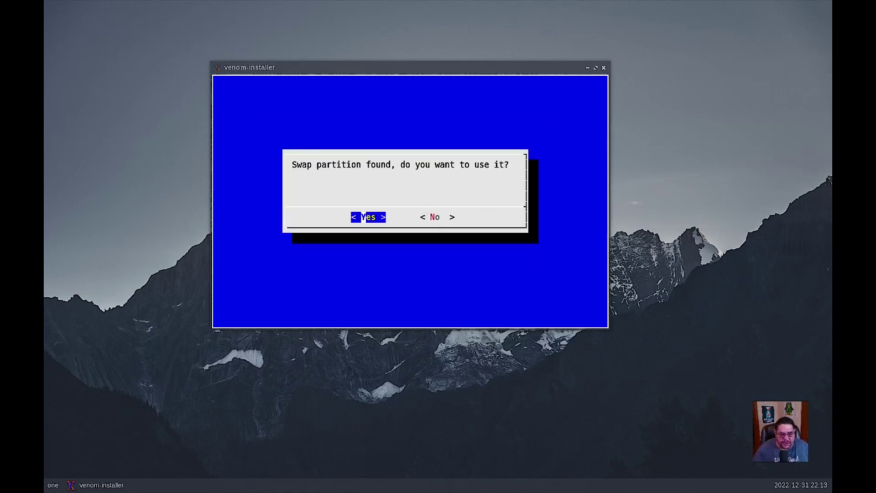
{"action": "key", "text": "Return"}
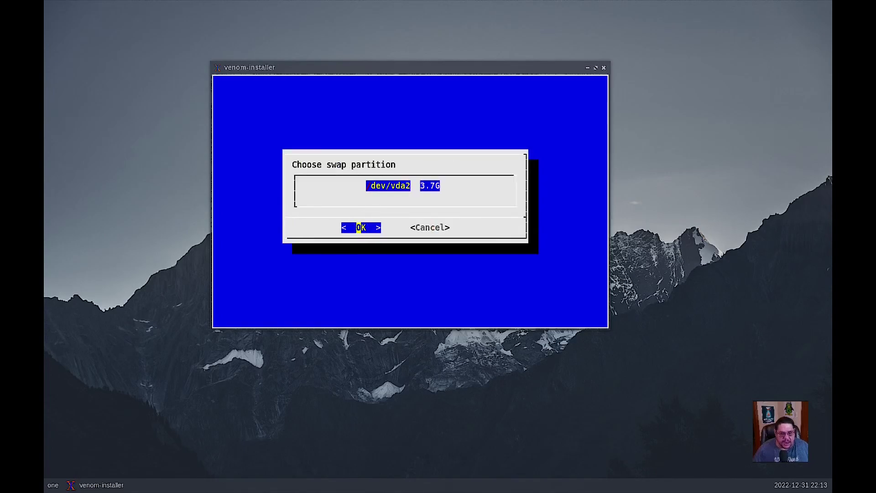
{"action": "key", "text": "Return"}
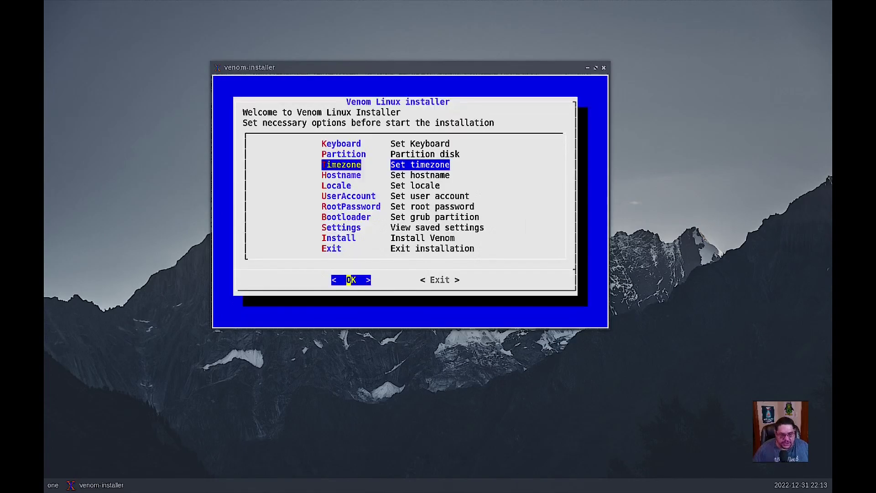
- Set the timezone to America/Los_Angeles
{"action": "key", "text": "Return"}
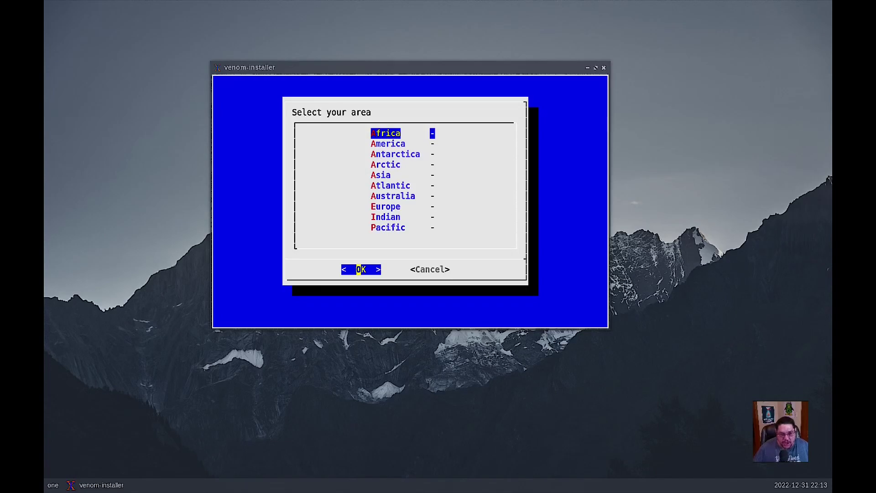
{"action": "key", "text": "Down"}
{"action": "key", "text": "Return"}
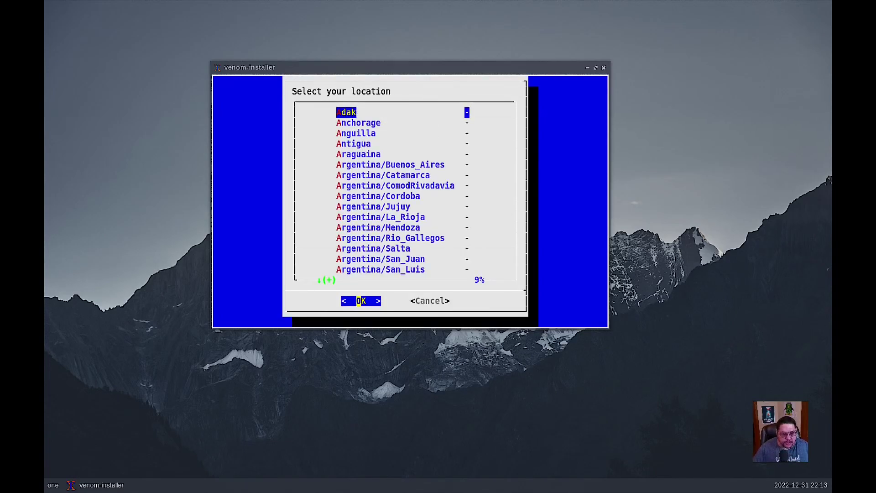
{"action": "key", "text": "Down"}
{"action": "key", "text": "l"}
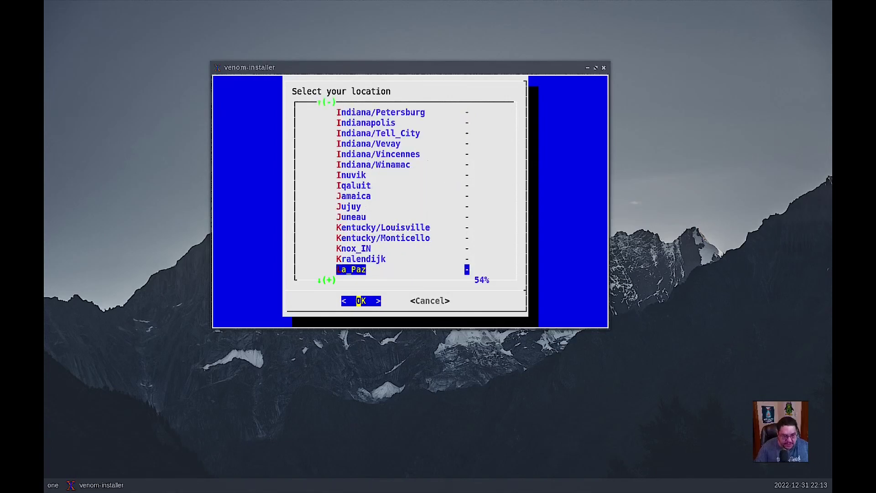
{"action": "key", "text": "l"}
{"action": "key", "text": "l"}
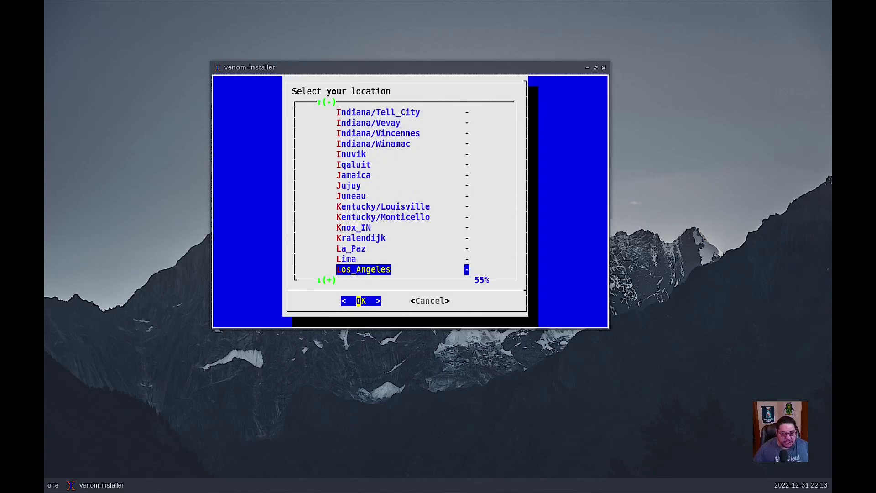
{"action": "key", "text": "Return"}
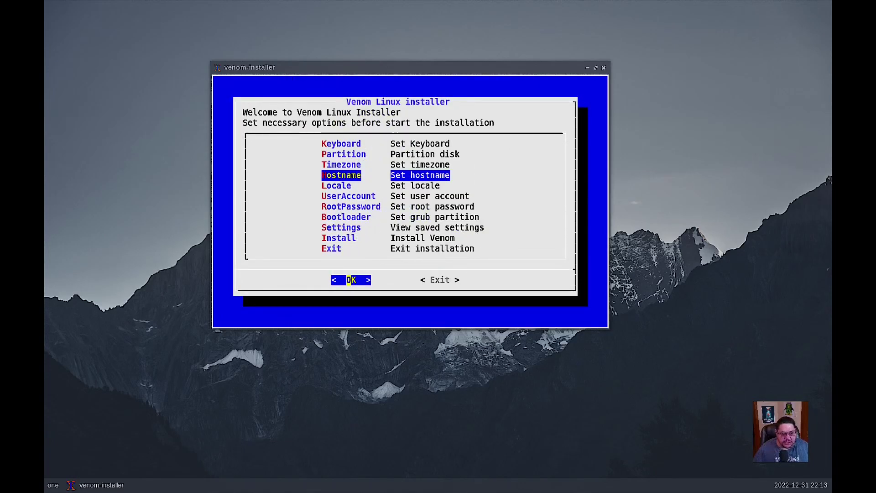
- Change the hostname to venomlinux
{"action": "key", "text": "Return"}
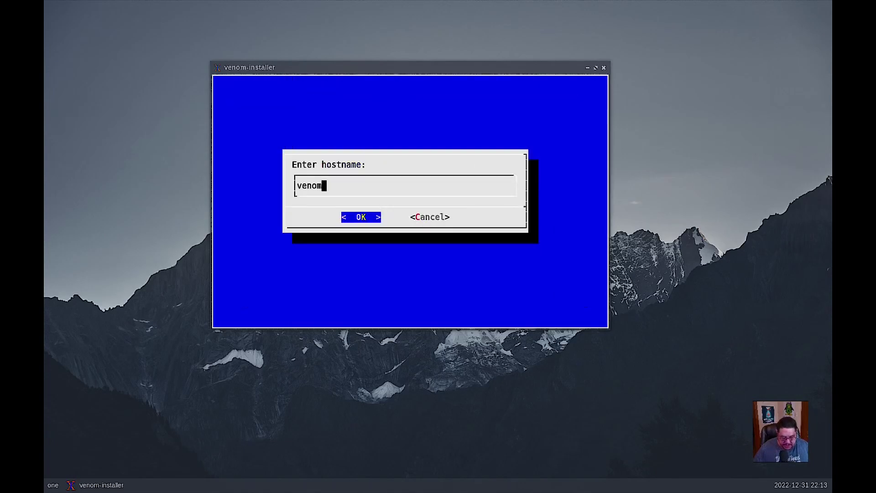
{"action": "type", "text": "linux"}
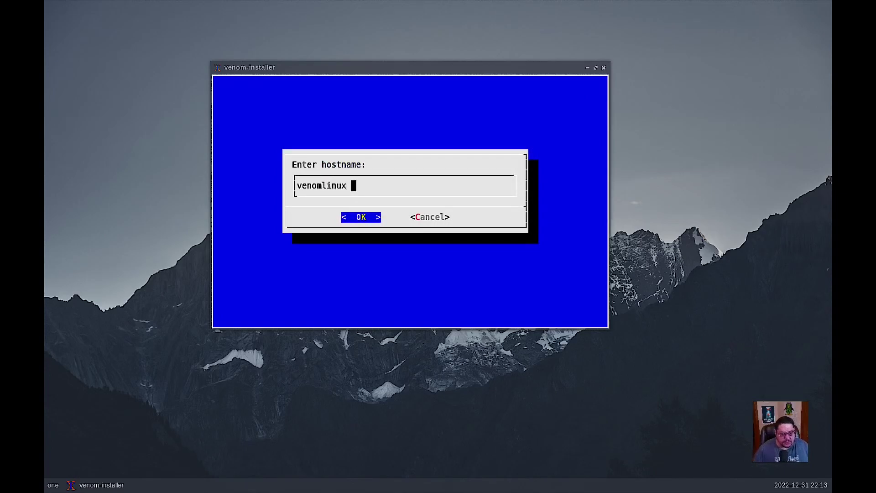
{"action": "key", "text": "BackSpace"}
{"action": "key", "text": "Return"}
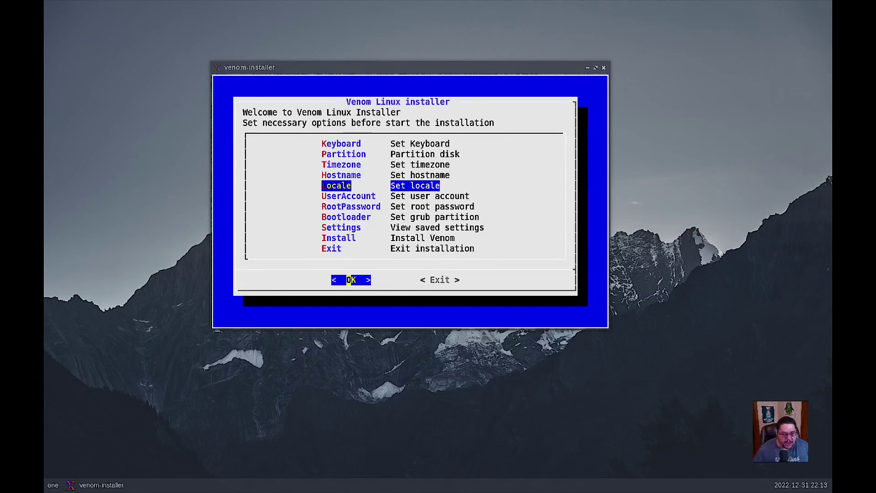
- Pick en_US from the Locale list and UTC as the clock time setting
{"action": "key", "text": "Return"}
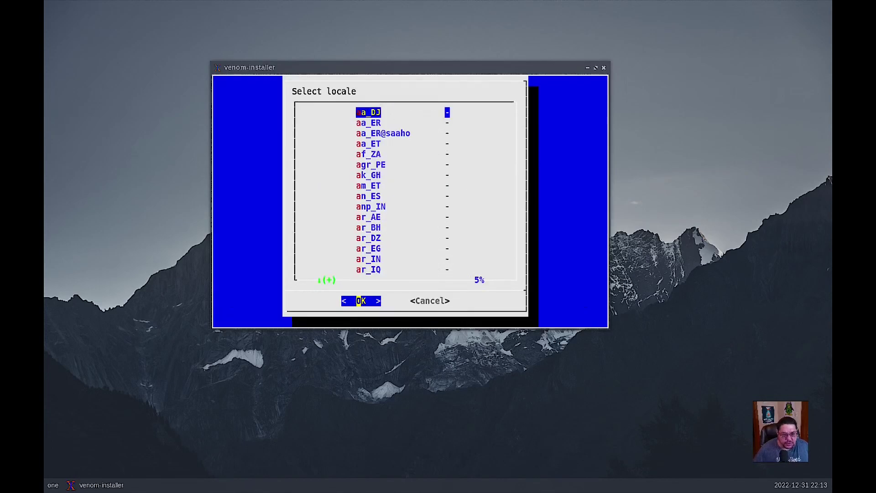
{"action": "key", "text": "u"}
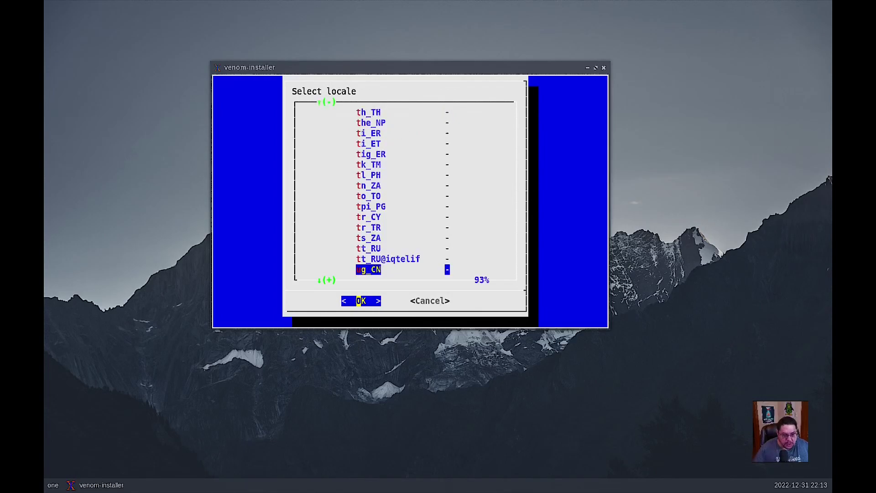
{"action": "key", "text": "Down"}
{"action": "key", "text": "Down"}
{"action": "key", "text": "Down"}
{"action": "key", "text": "Down"}
{"action": "key", "text": "Down"}
{"action": "key", "text": "Down"}
{"action": "key", "text": "Down"}
{"action": "key", "text": "Down"}
{"action": "key", "text": "Down"}
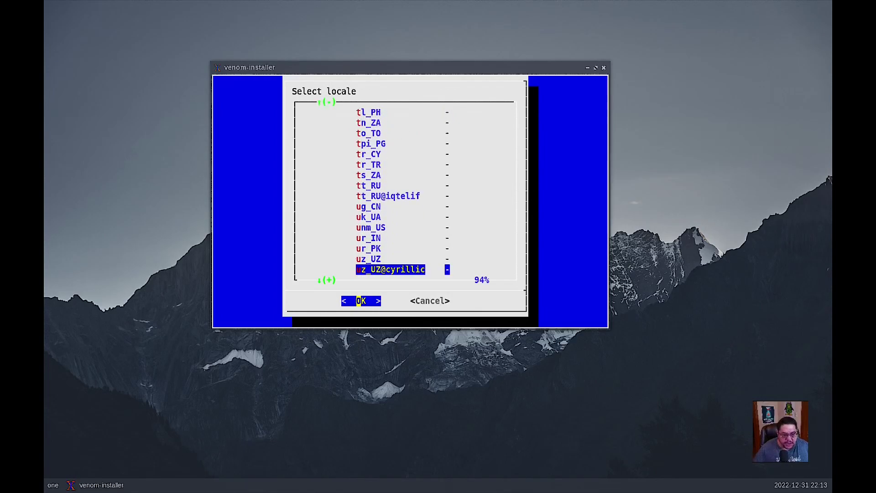
{"action": "key", "text": "Down"}
{"action": "key", "text": "Down"}
{"action": "key", "text": "Down"}
{"action": "key", "text": "Down"}
{"action": "key", "text": "Up"}
{"action": "key", "text": "Up"}
{"action": "key", "text": "Up"}
{"action": "key", "text": "Up"}
{"action": "key", "text": "Up"}
{"action": "key", "text": "Up"}
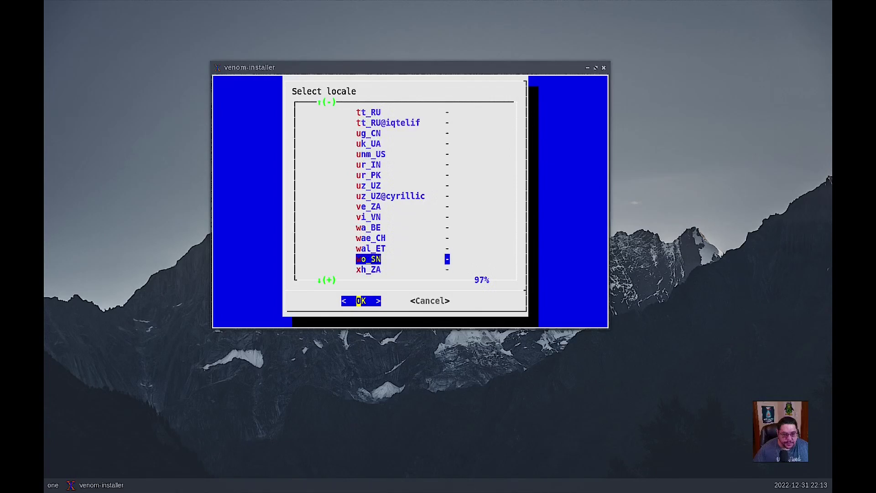
{"action": "key", "text": "Up"}
{"action": "key", "text": "e"}
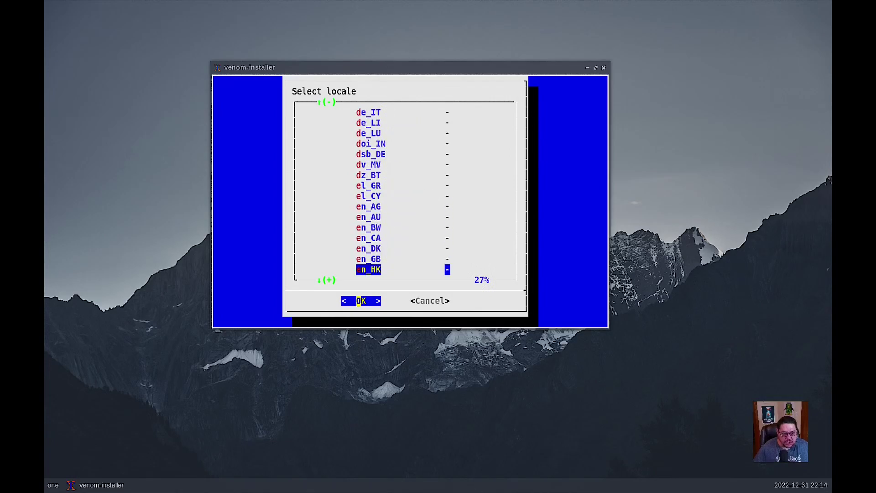
{"action": "key", "text": "Down"}
{"action": "key", "text": "Down"}
{"action": "key", "text": "Down"}
{"action": "key", "text": "Down"}
{"action": "key", "text": "Down"}
{"action": "key", "text": "Down"}
{"action": "key", "text": "Down"}
{"action": "key", "text": "Down"}
{"action": "key", "text": "Down"}
{"action": "key", "text": "Down"}
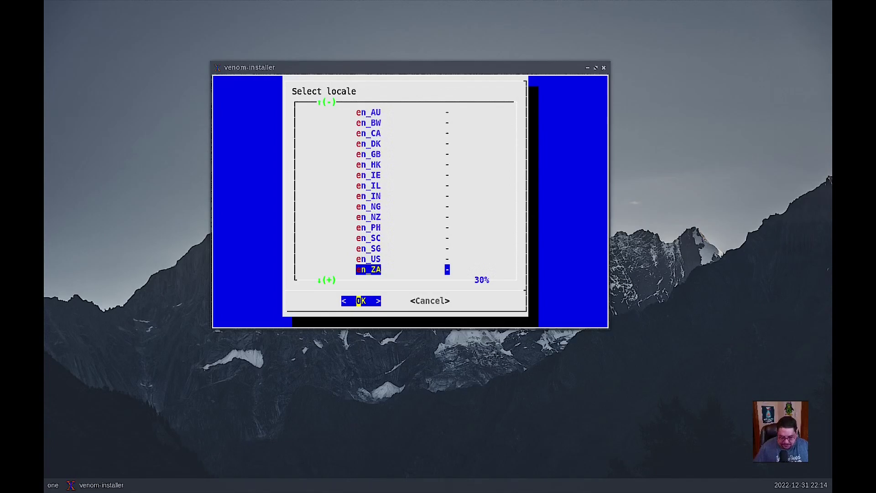
{"action": "key", "text": "Return"}
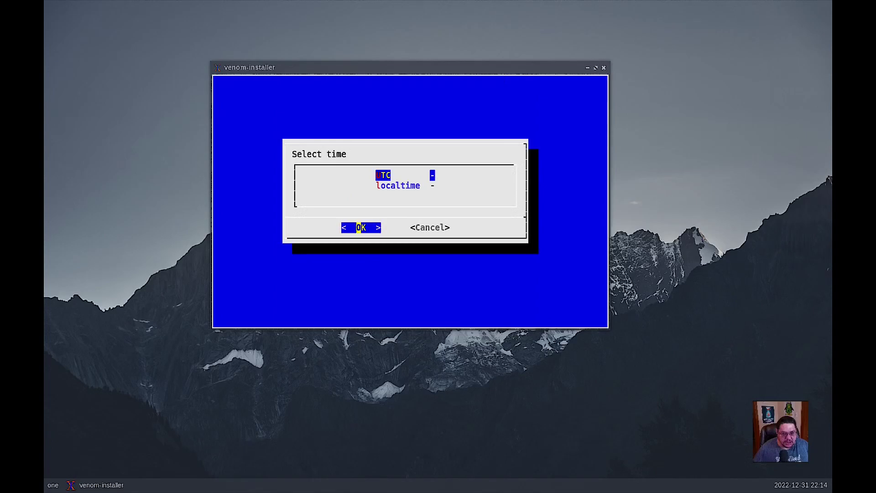
{"action": "key", "text": "Down"}
{"action": "key", "text": "Return"}
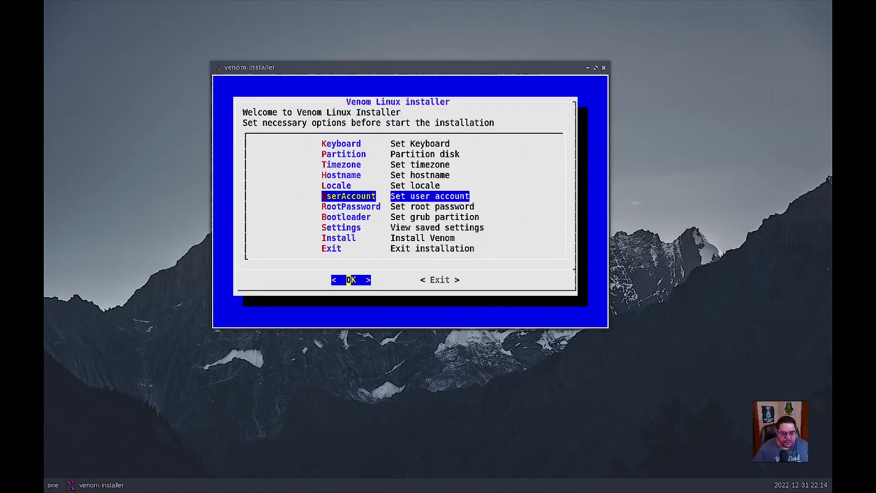
- Set the root password, entering it and confirming it a second time
{"action": "key", "text": "Down"}
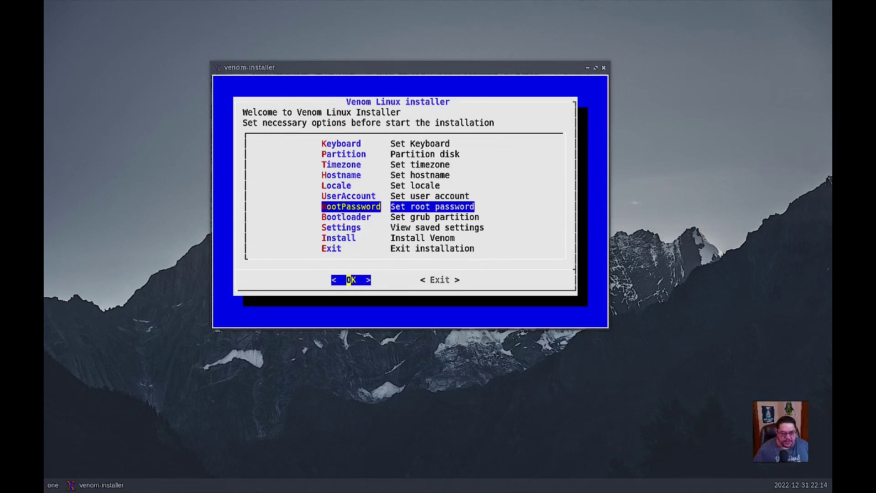
{"action": "key", "text": "Return"}
{"action": "type", "text": "****"}
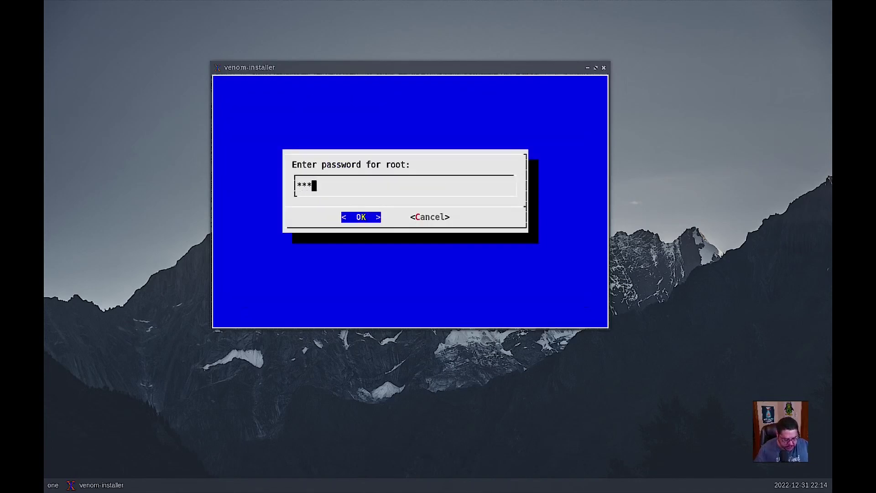
{"action": "type", "text": "*"}
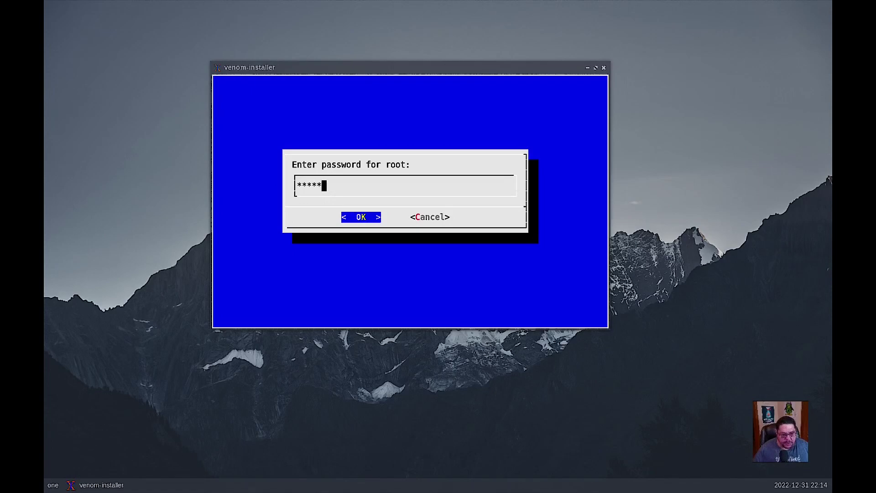
{"action": "key", "text": "BackSpace"}
{"action": "key", "text": "BackSpace"}
{"action": "key", "text": "BackSpace"}
{"action": "key", "text": "BackSpace"}
{"action": "key", "text": "BackSpace"}
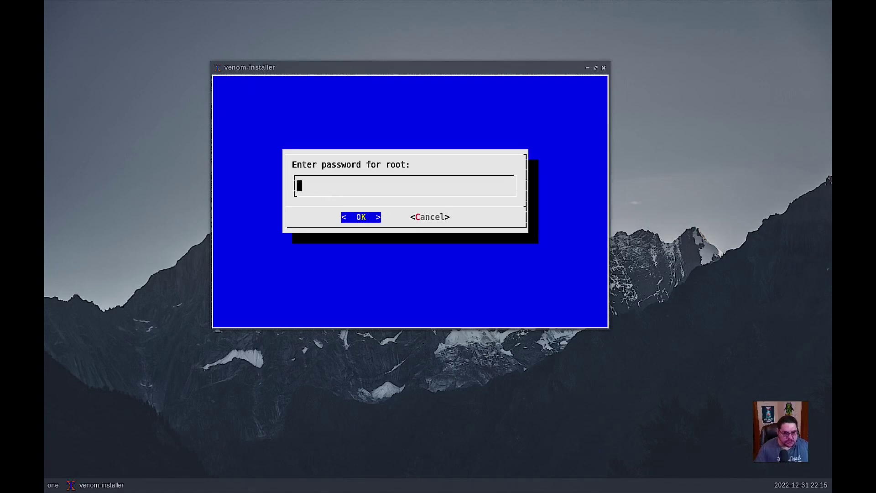
{"action": "type", "text": "****"}
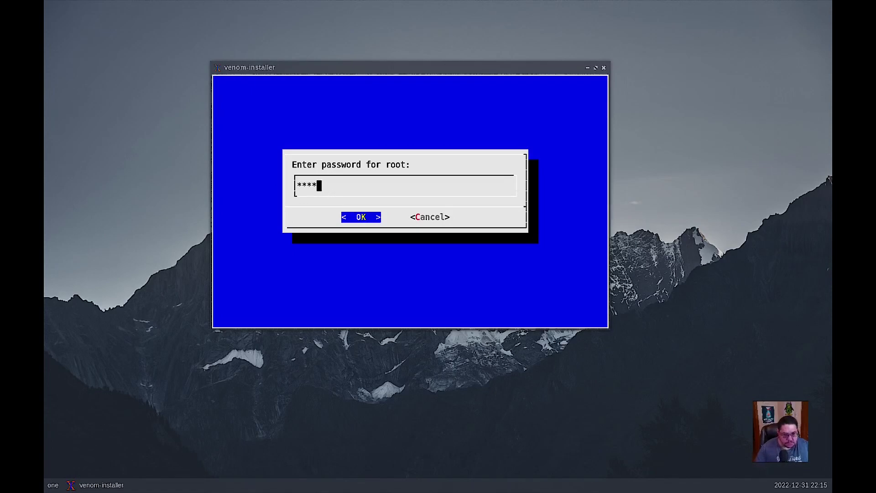
{"action": "key", "text": "Return"}
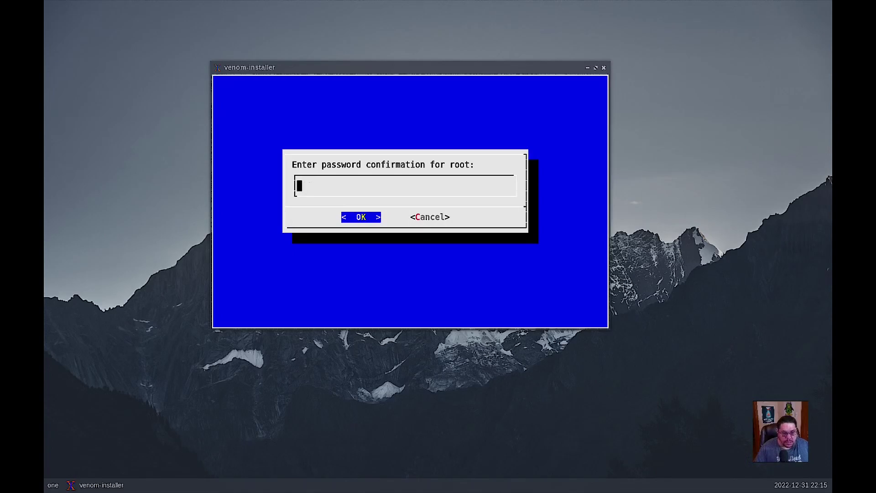
{"action": "type", "text": "****"}
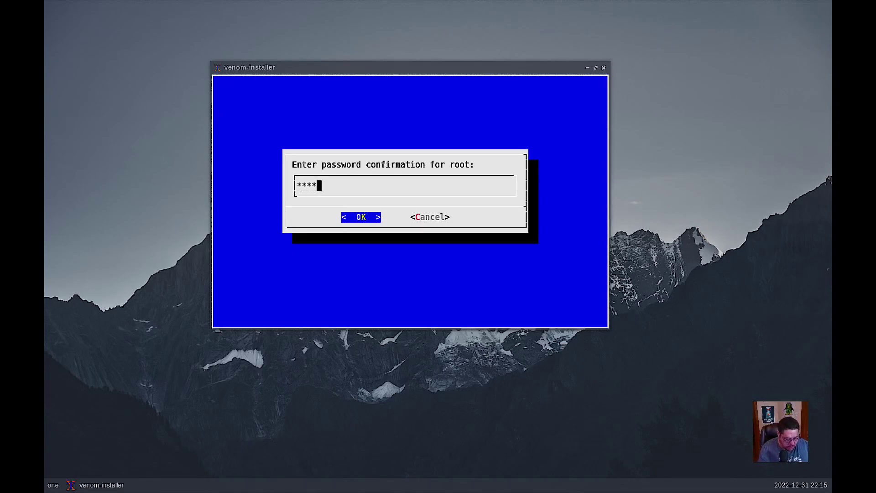
{"action": "key", "text": "Return"}
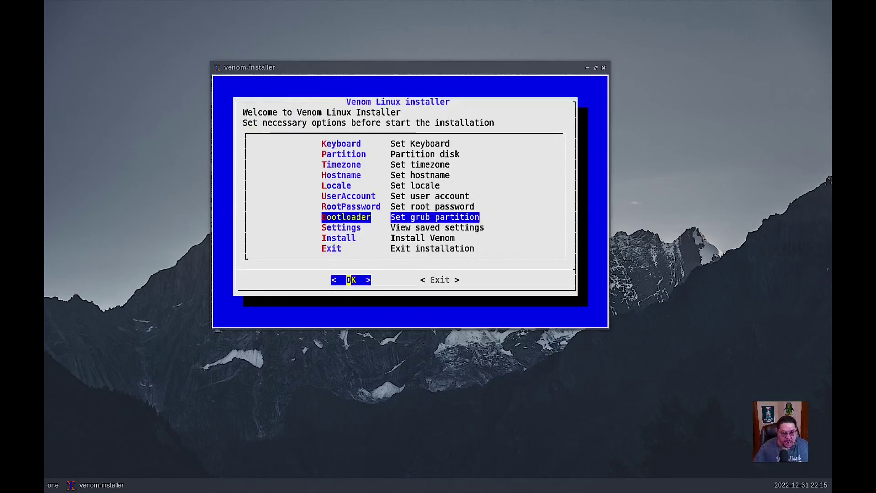
- Install GRUB to /dev/vda and display the saved installation settings summary
{"action": "key", "text": "Return"}
{"action": "key", "text": "Return"}
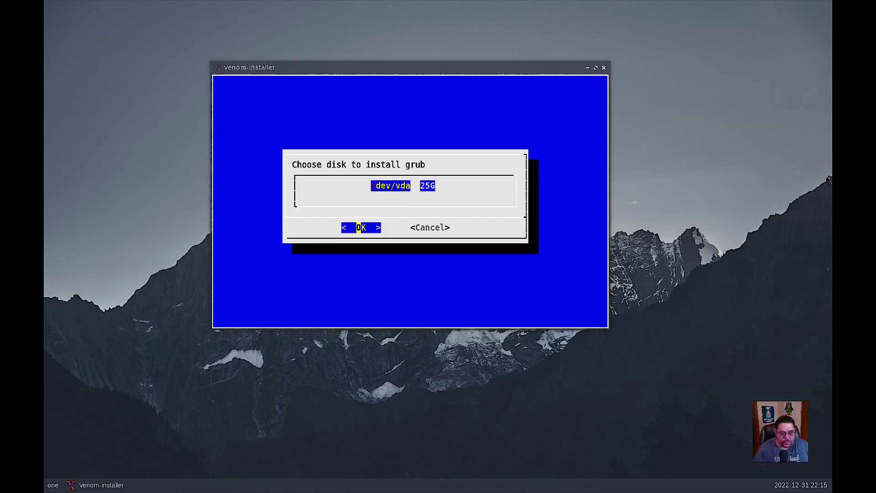
{"action": "key", "text": "Return"}
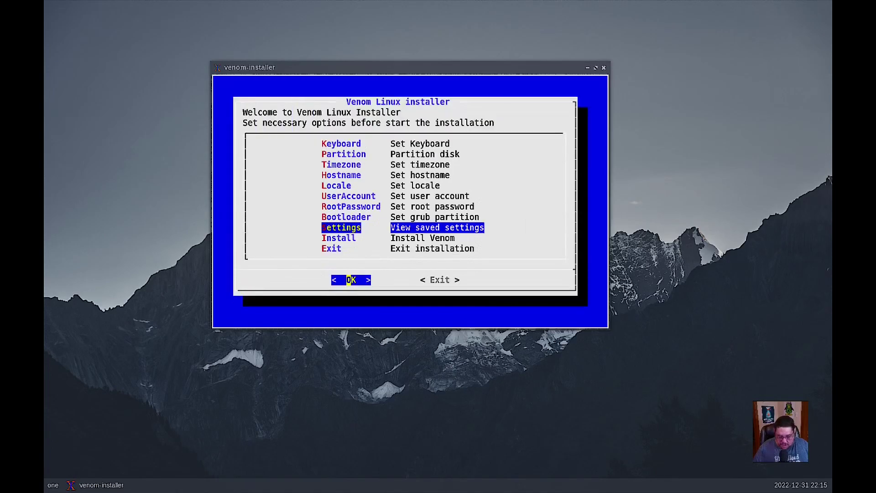
{"action": "key", "text": "Down"}
{"action": "key", "text": "Up"}
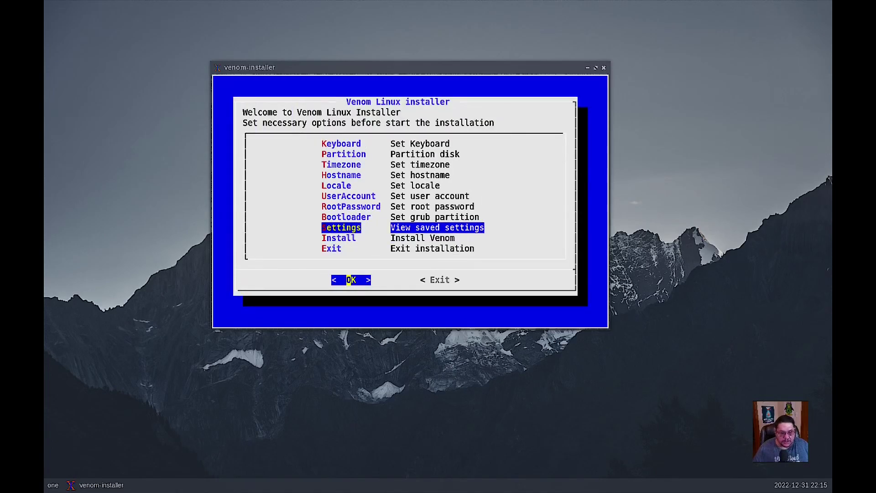
{"action": "key", "text": "Return"}
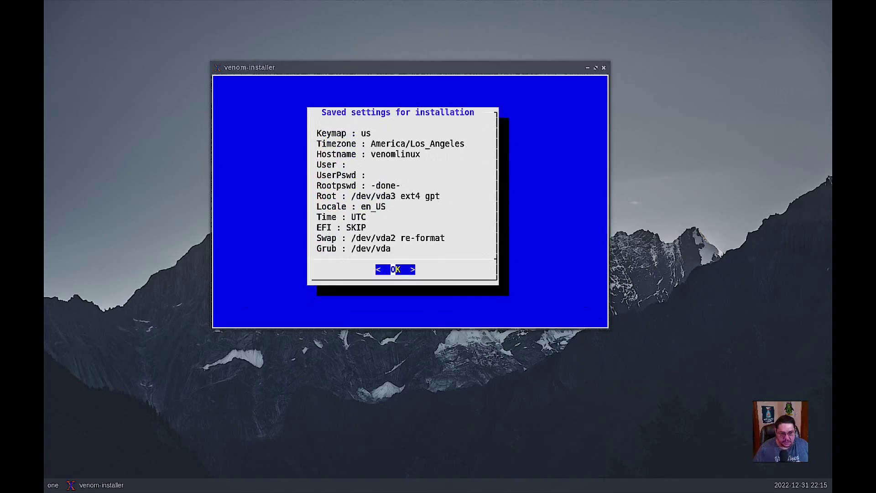
- Return to the main menu, dismiss the missing-user-account warning, and open UserAccount setup
{"action": "key", "text": "Return"}
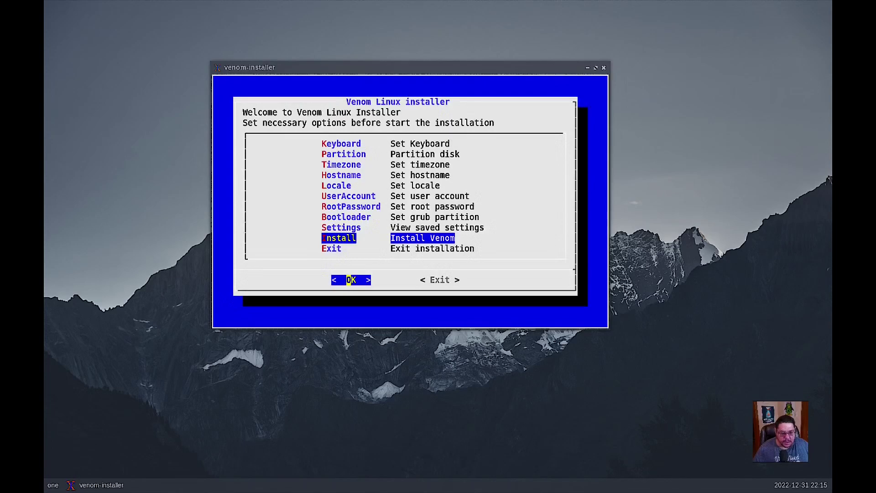
{"action": "key", "text": "Return"}
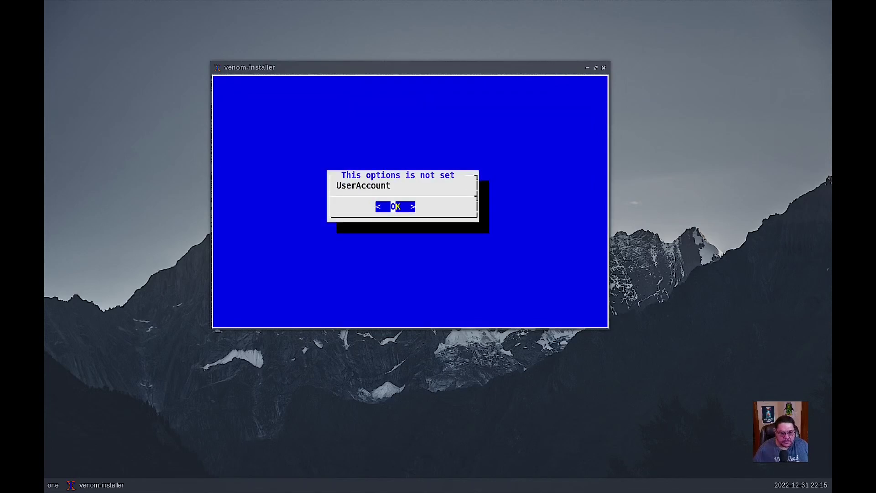
{"action": "key", "text": "Return"}
{"action": "key", "text": "Up"}
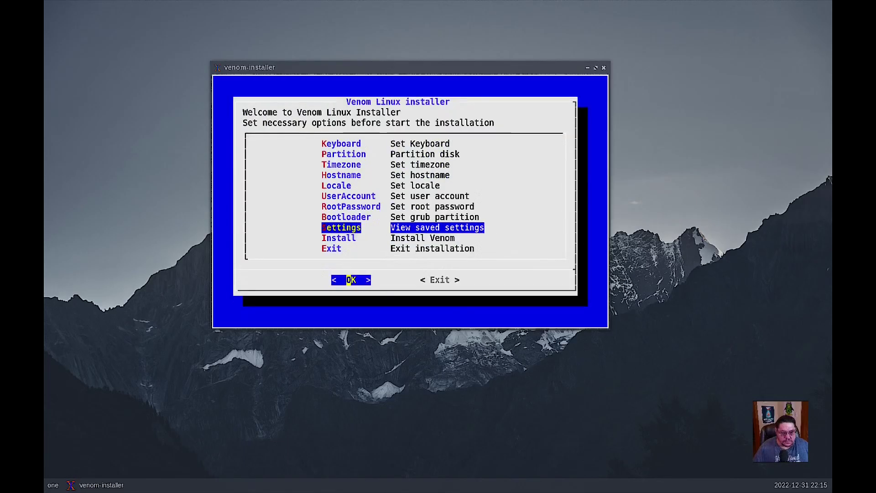
{"action": "key", "text": "Up"}
{"action": "key", "text": "Up"}
{"action": "key", "text": "Up"}
{"action": "key", "text": "Return"}
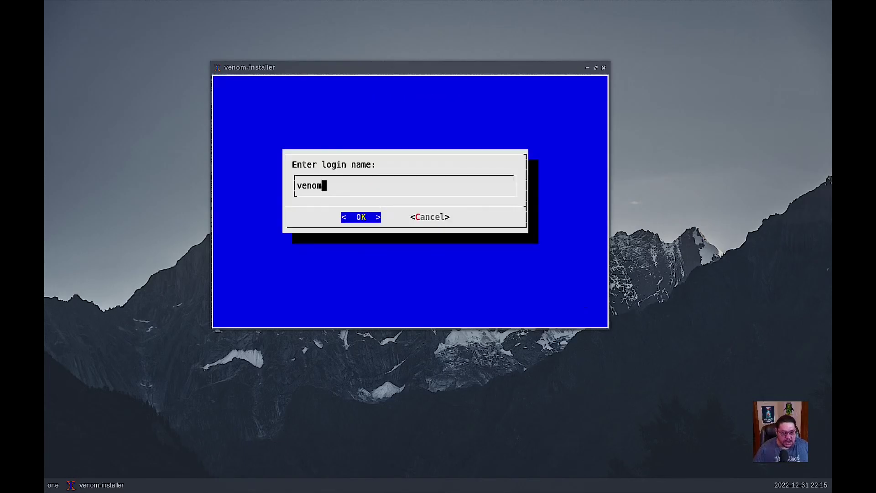
- Replace the default login name with the new user's name and set and confirm its password
{"action": "key", "text": "BackSpace"}
{"action": "key", "text": "BackSpace"}
{"action": "key", "text": "BackSpace"}
{"action": "key", "text": "BackSpace"}
{"action": "key", "text": "BackSpace"}
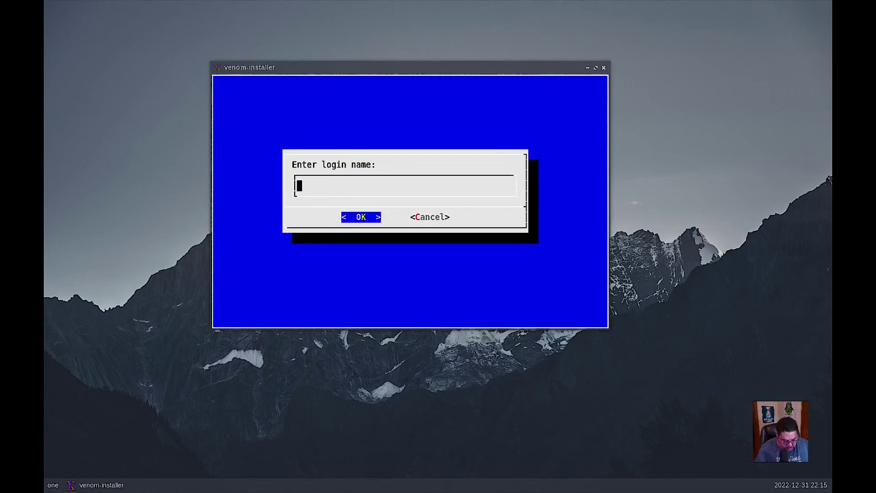
{"action": "type", "text": "alex"}
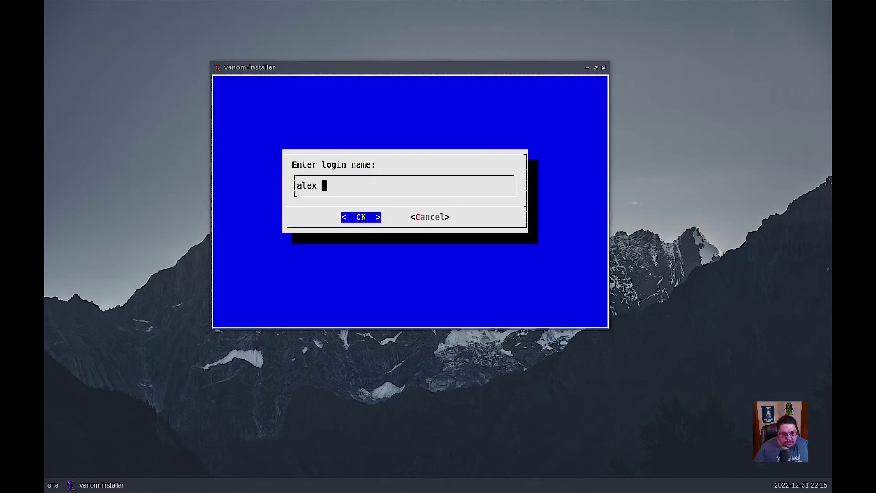
{"action": "key", "text": "BackSpace"}
{"action": "key", "text": "BackSpace"}
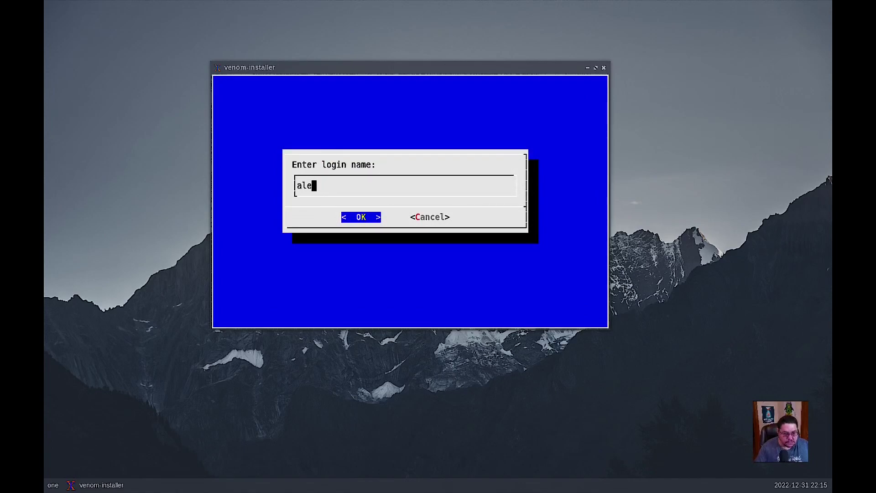
{"action": "type", "text": "x"}
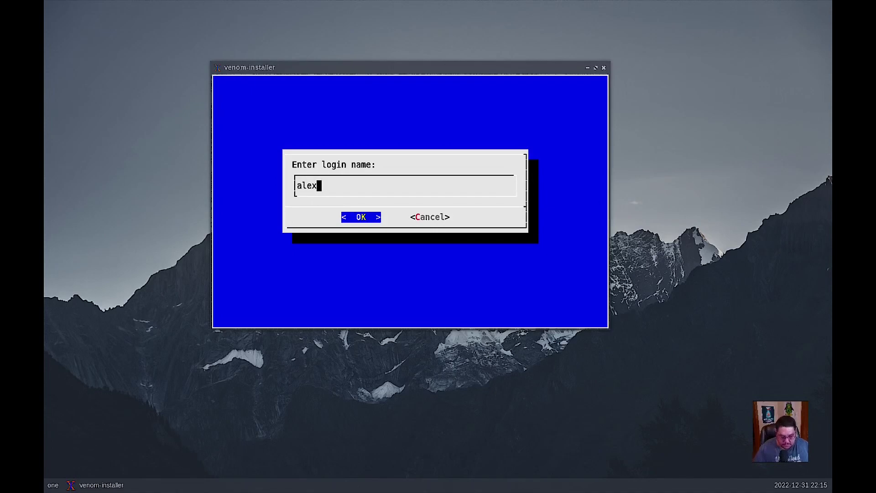
{"action": "key", "text": "Return"}
{"action": "type", "text": "****"}
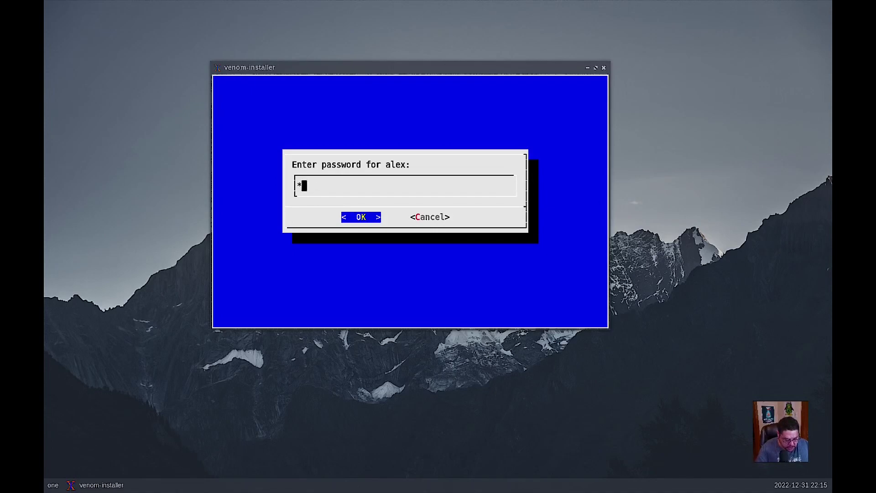
{"action": "key", "text": "Return"}
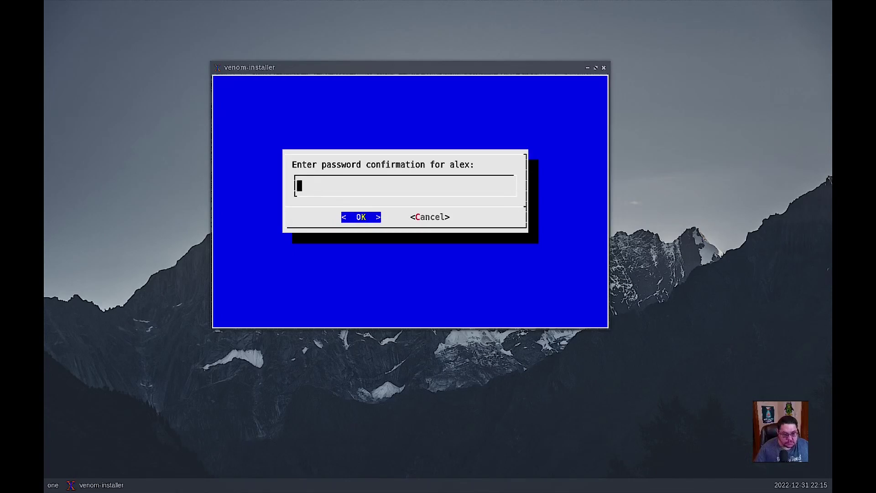
{"action": "type", "text": "****"}
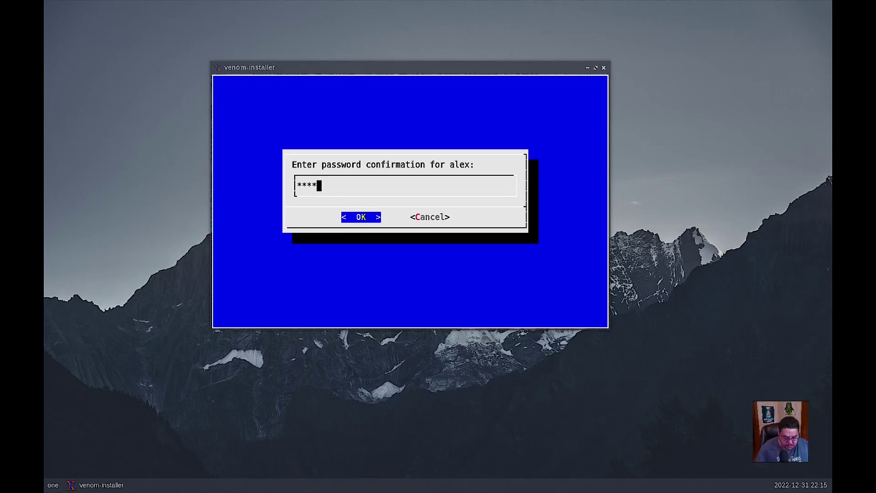
{"action": "key", "text": "Return"}
{"action": "key", "text": "Down"}
{"action": "key", "text": "Down"}
{"action": "key", "text": "Down"}
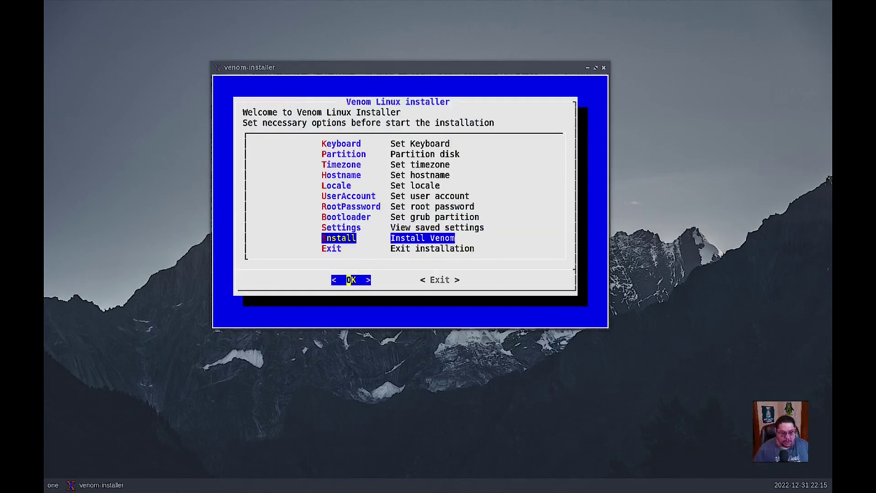
- Start Install, quit cfdisk, format /dev/vda3 as ext4 root, and agree to use swap
{"action": "key", "text": "Return"}
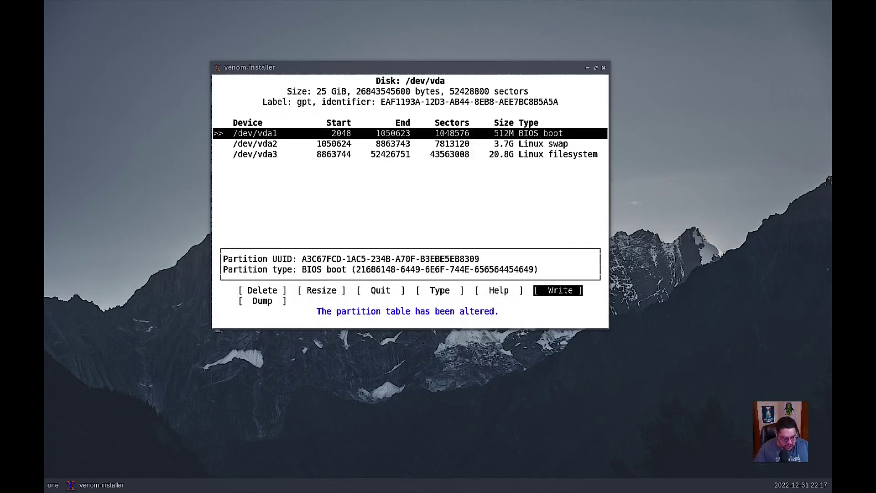
{"action": "key", "text": "Left"}
{"action": "key", "text": "Left"}
{"action": "key", "text": "Left"}
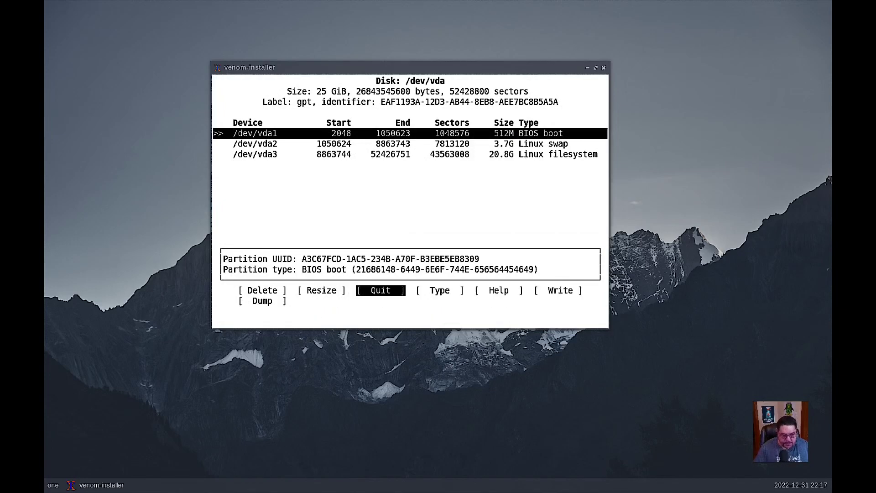
{"action": "key", "text": "Return"}
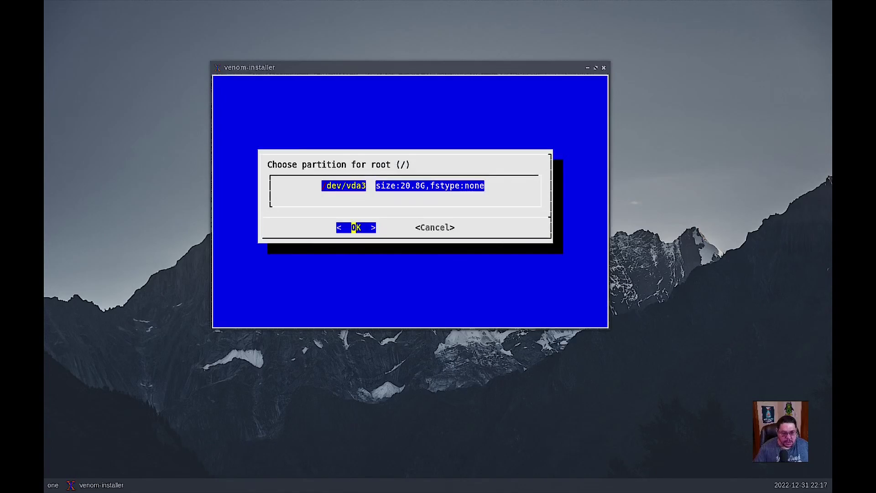
{"action": "key", "text": "Return"}
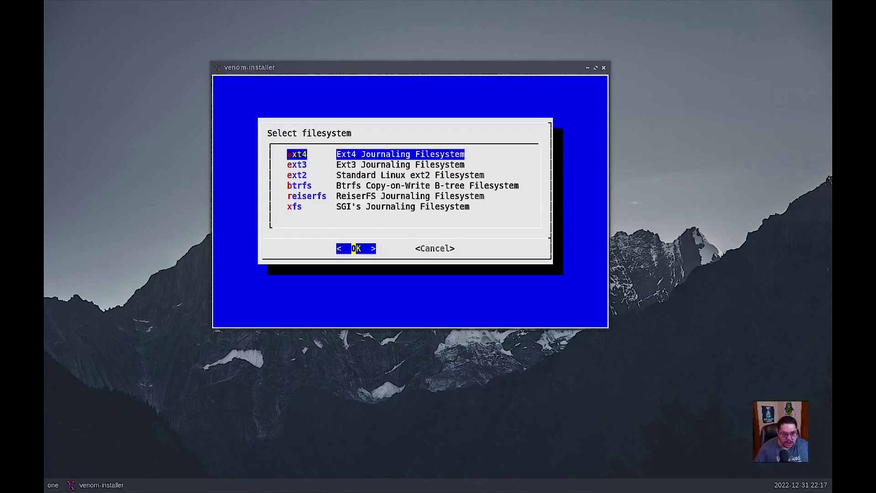
{"action": "key", "text": "Return"}
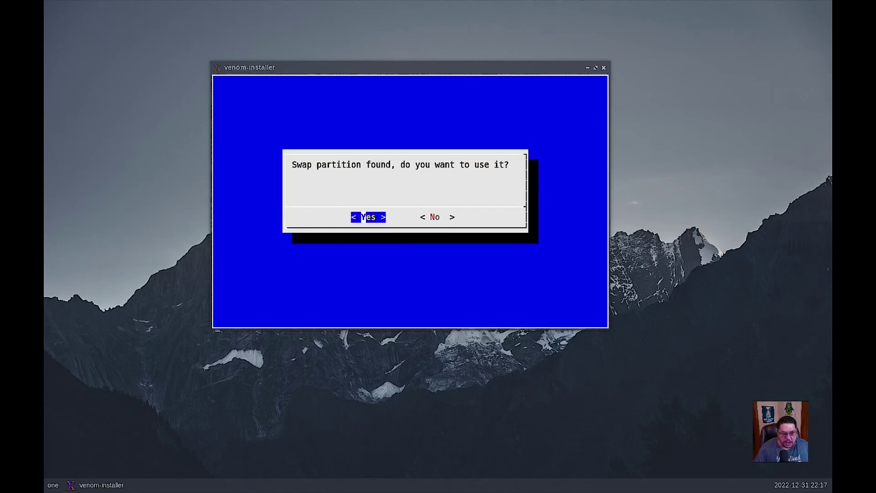
{"action": "key", "text": "Return"}
- Use /dev/vda2 as swap, continue the installation, and acknowledge 'Installation done'
{"action": "key", "text": "Return"}
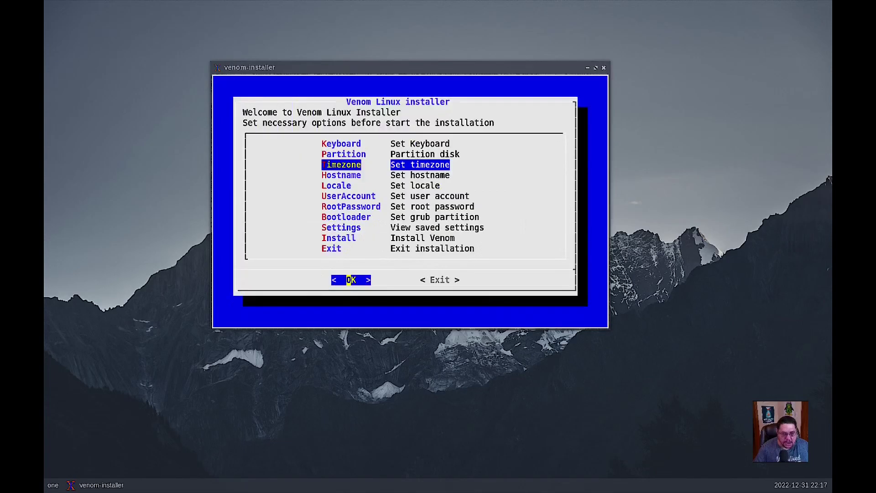
{"action": "key", "text": "Down"}
{"action": "key", "text": "Down"}
{"action": "key", "text": "Down"}
{"action": "key", "text": "Down"}
{"action": "key", "text": "Down"}
{"action": "key", "text": "Down"}
{"action": "key", "text": "Down"}
{"action": "key", "text": "Return"}
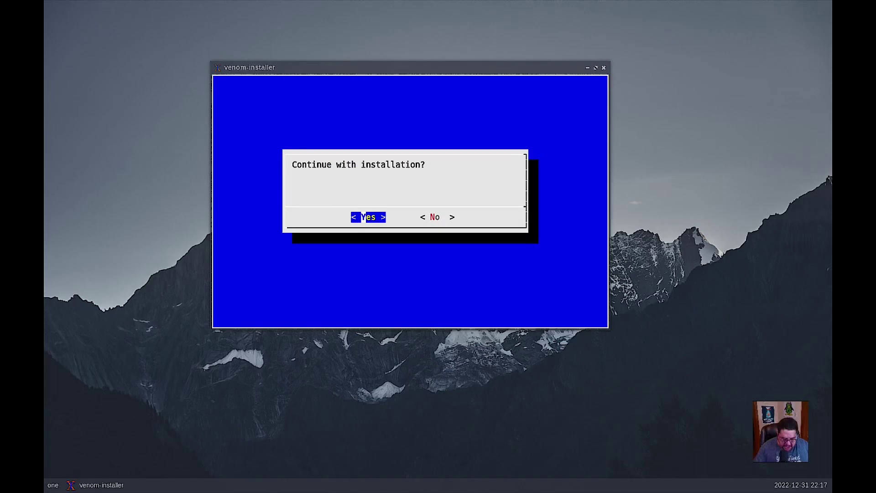
{"action": "key", "text": "Return"}
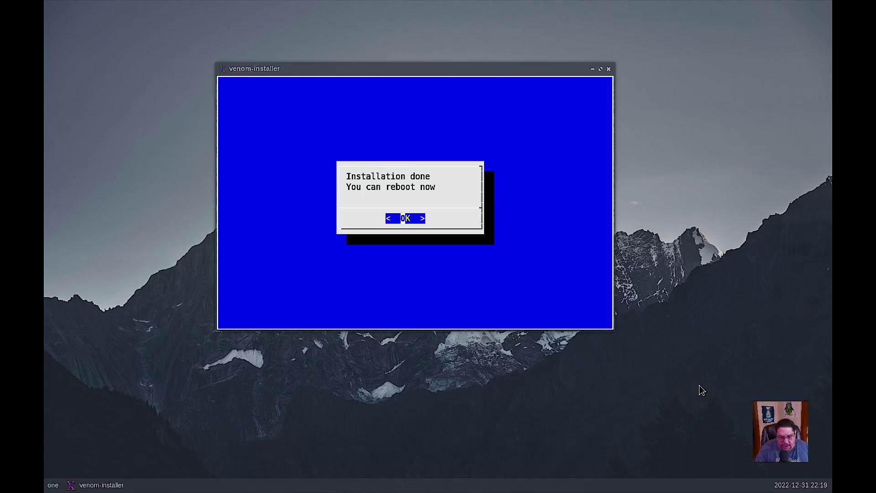
{"action": "key", "text": "Return"}
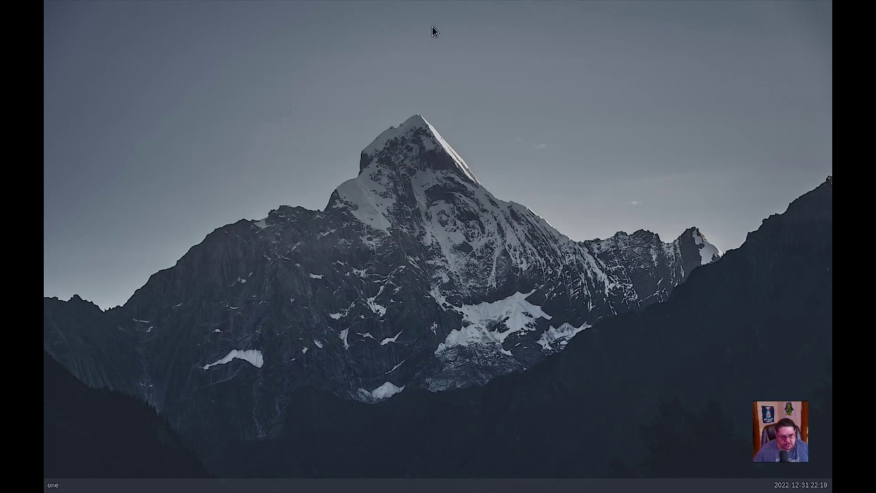
- Reboot the live system from the desktop menu's Power submenu
{"action": "mouse_move", "coordinate": [374, 5]}
{"action": "right_click", "coordinate": [512, 274]}
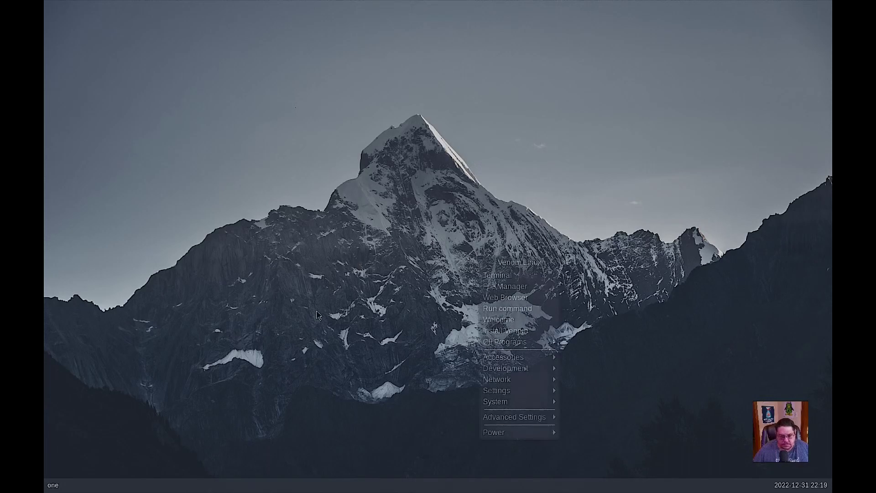
{"action": "right_click", "coordinate": [401, 206]}
{"action": "mouse_move", "coordinate": [437, 382]}
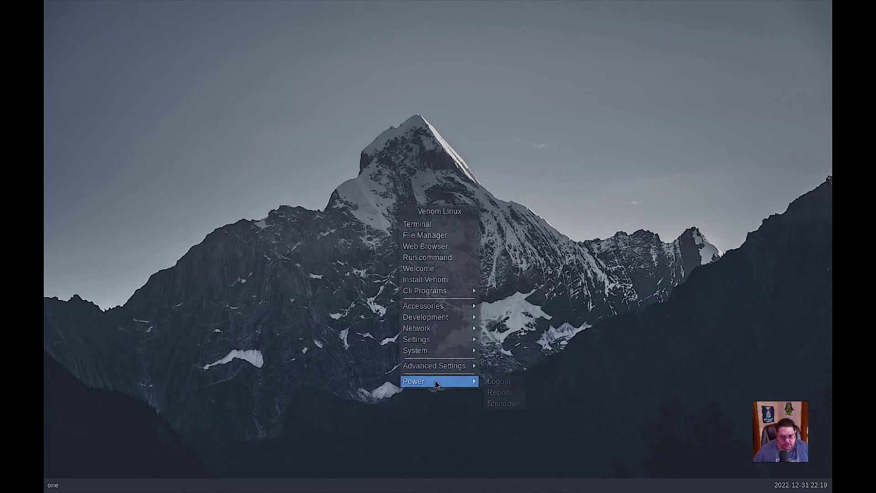
{"action": "left_click", "coordinate": [502, 392]}
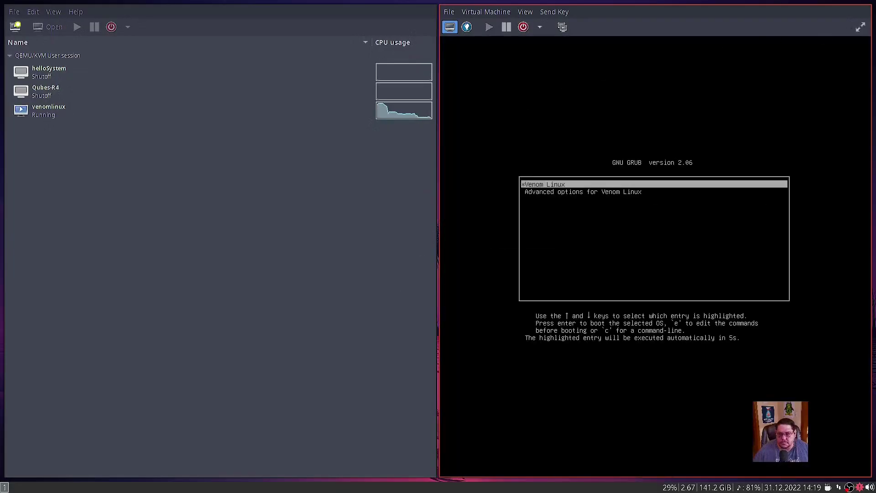
- Make the VM display fullscreen while the installed Venom Linux boots to its login screen
{"action": "left_click", "coordinate": [860, 29]}
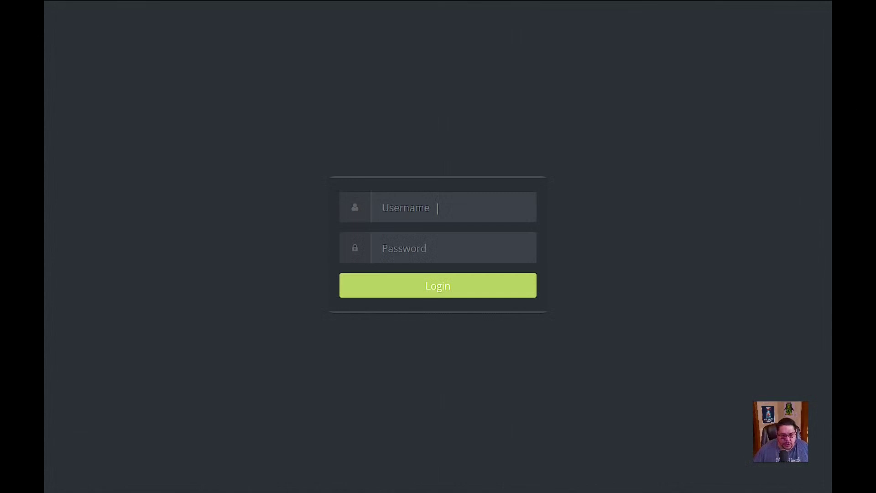
- Enter the new user's username and password at the login screen
{"action": "type", "text": "alexc"}
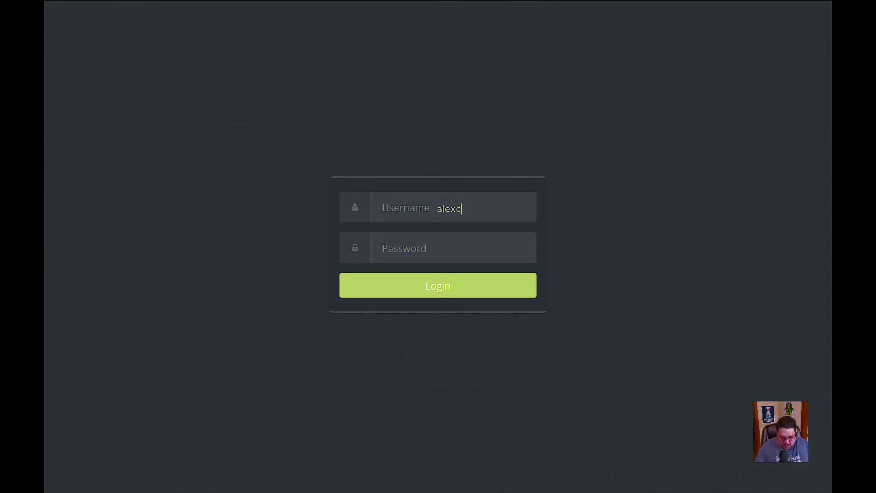
{"action": "key", "text": "BackSpace"}
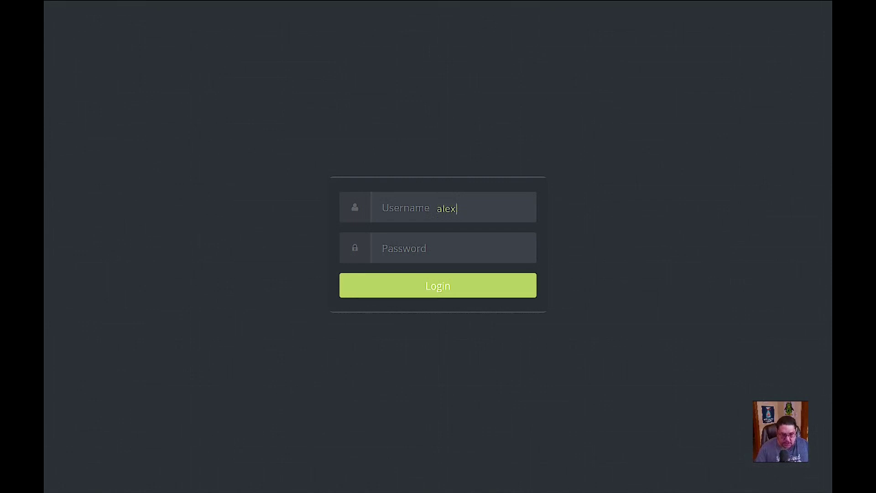
{"action": "key", "text": "Tab"}
{"action": "type", "text": "***"}
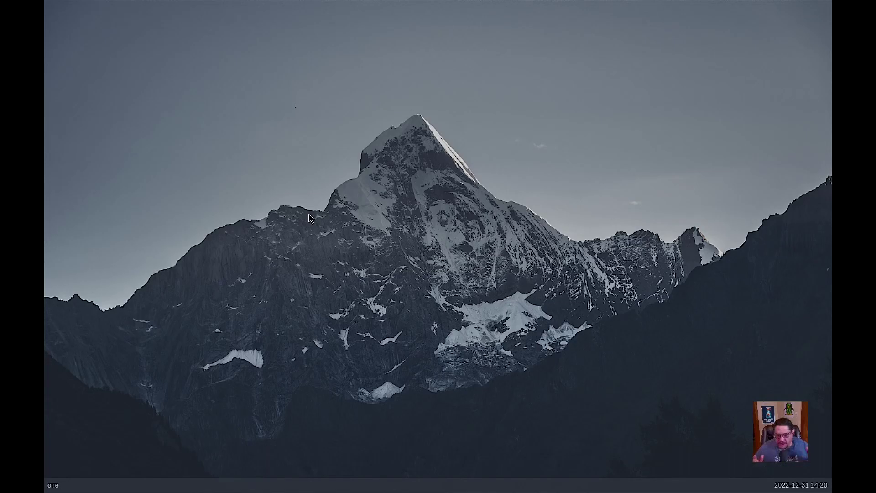
{"action": "right_click", "coordinate": [419, 217]}
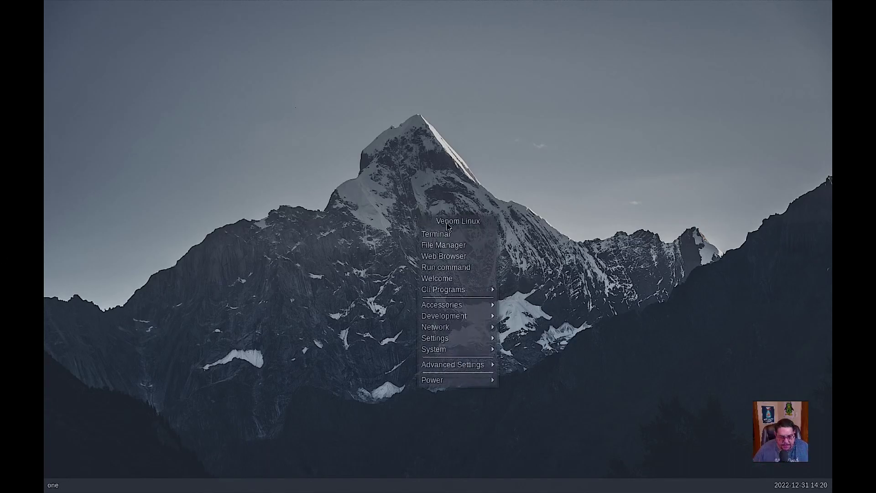
{"action": "mouse_move", "coordinate": [451, 339]}
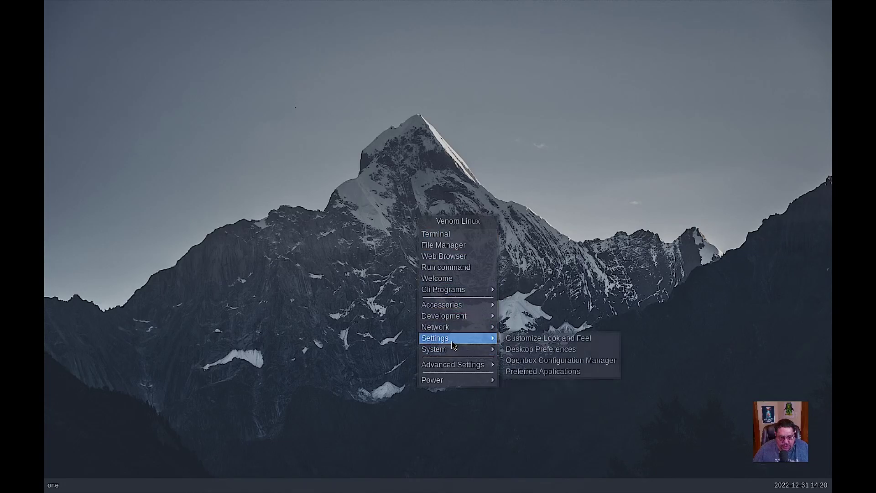
{"action": "left_click", "coordinate": [552, 349]}
{"action": "left_click", "coordinate": [488, 267]}
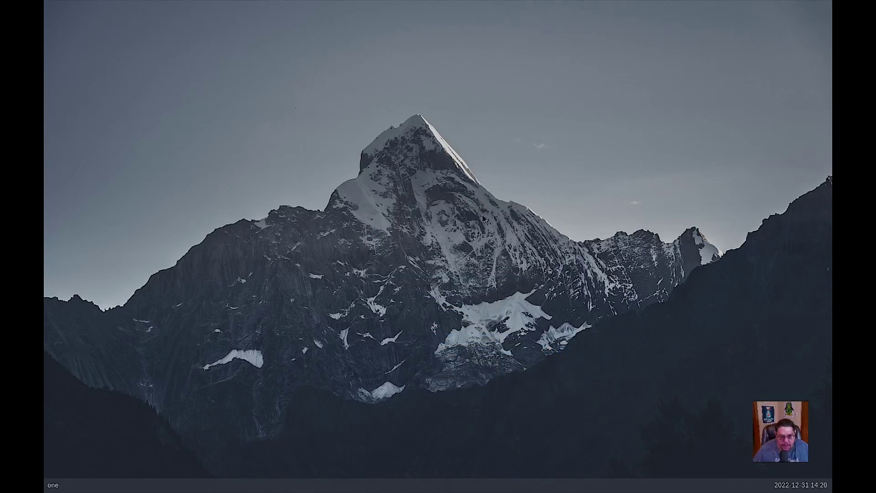
{"action": "right_click", "coordinate": [419, 170]}
{"action": "mouse_move", "coordinate": [443, 297]}
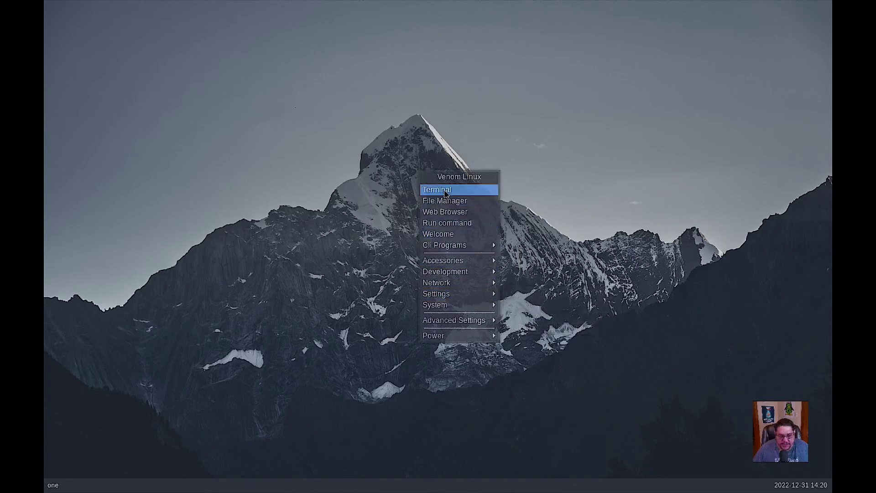
{"action": "left_click", "coordinate": [101, 401]}
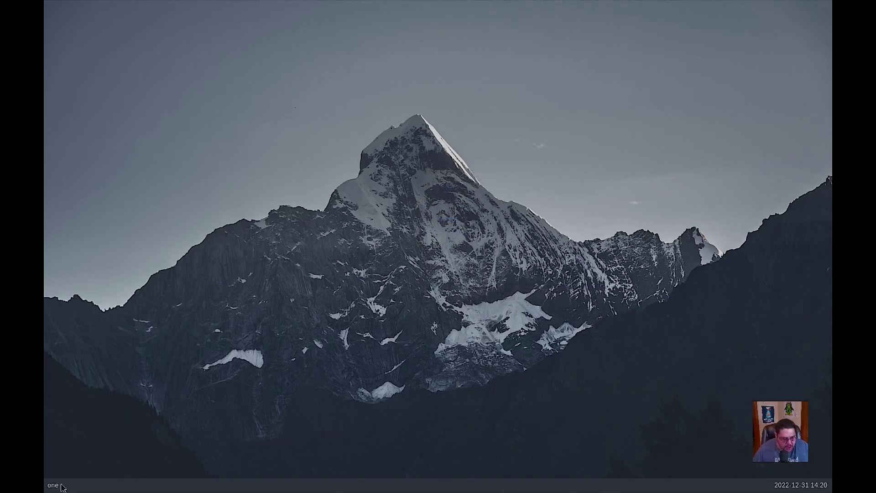
{"action": "scroll", "coordinate": [53, 486], "scroll_direction": "down", "scroll_amount": 3}
{"action": "scroll", "coordinate": [54, 486], "scroll_direction": "up", "scroll_amount": 2}
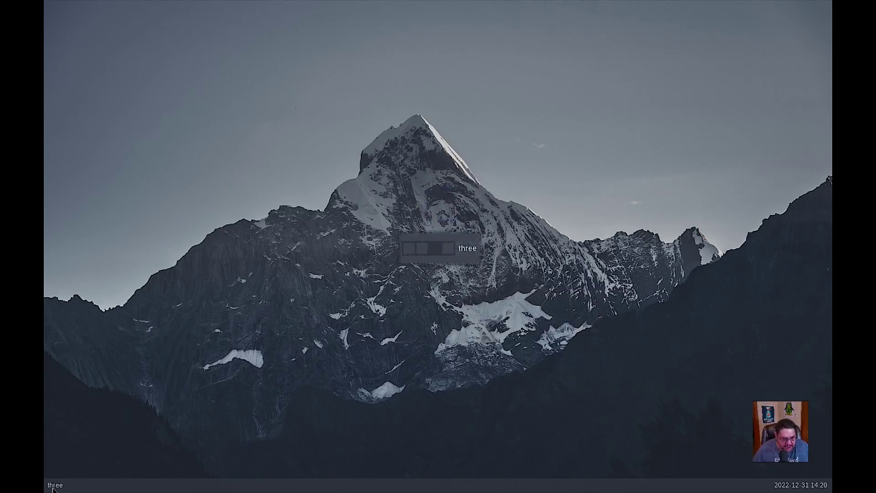
{"action": "scroll", "coordinate": [54, 486], "scroll_direction": "up", "scroll_amount": 2}
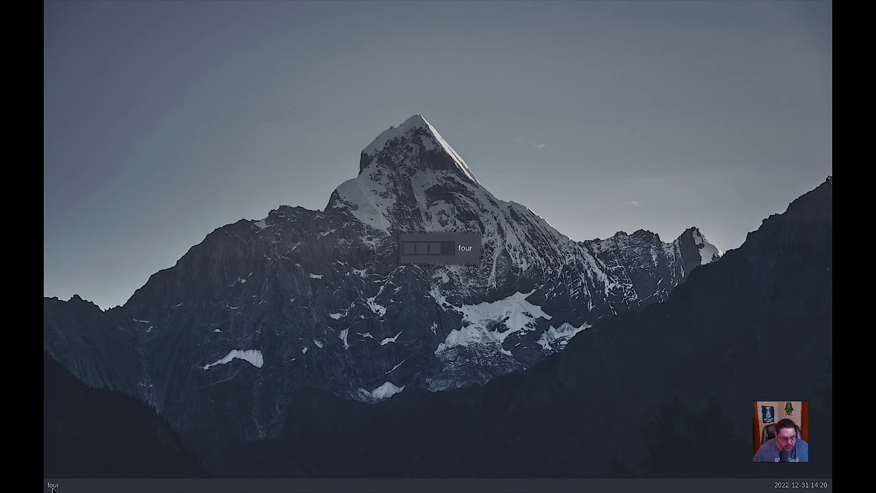
{"action": "scroll", "coordinate": [53, 487], "scroll_direction": "up", "scroll_amount": 3}
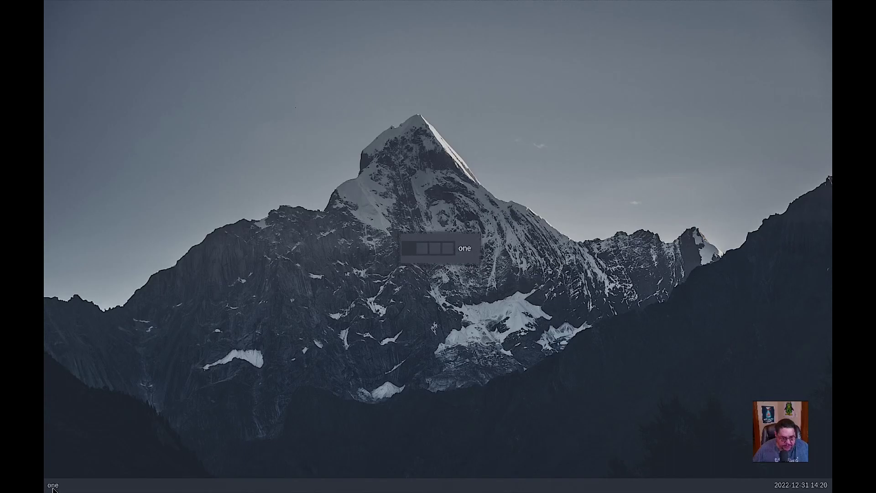
{"action": "scroll", "coordinate": [53, 487], "scroll_direction": "up", "scroll_amount": 1}
{"action": "scroll", "coordinate": [53, 487], "scroll_direction": "up", "scroll_amount": 3}
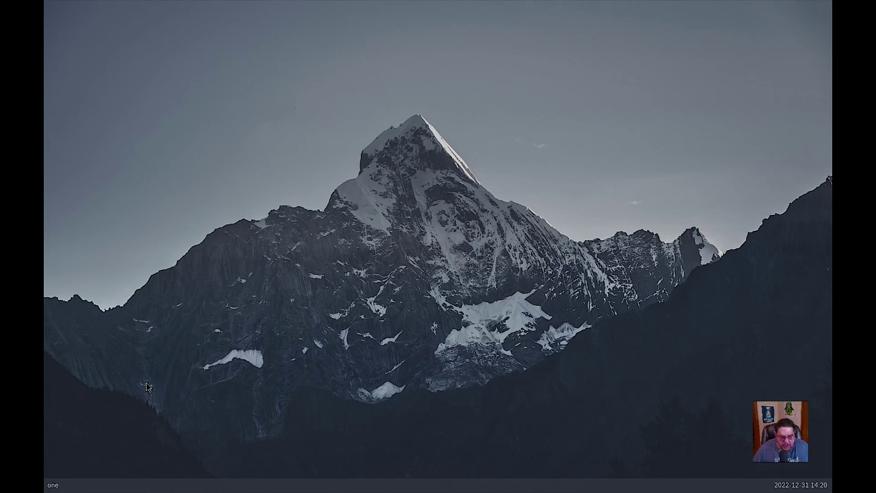
{"action": "left_click", "coordinate": [804, 489]}
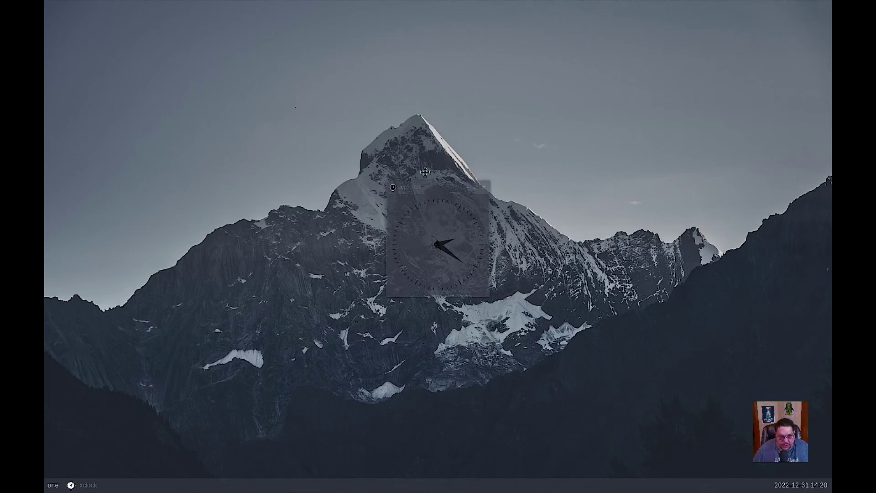
{"action": "left_click_drag", "start_coordinate": [430, 187], "coordinate": [408, 136]}
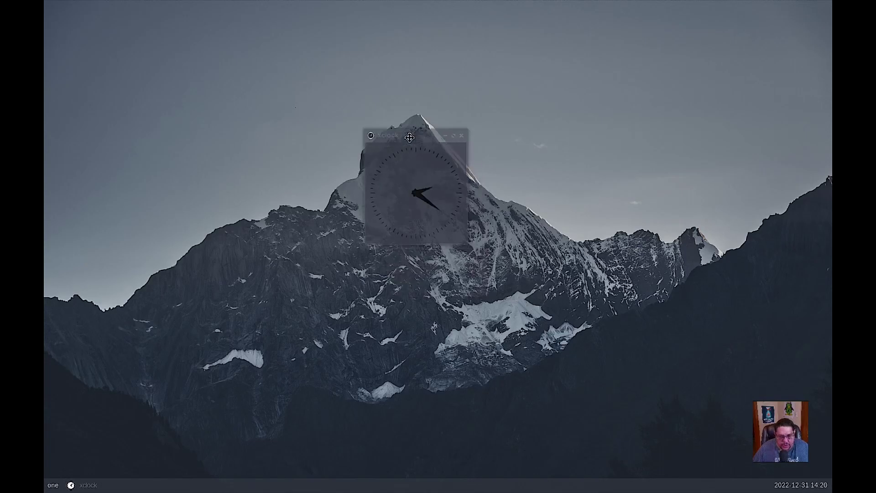
{"action": "left_click", "coordinate": [462, 135]}
{"action": "left_click", "coordinate": [803, 488]}
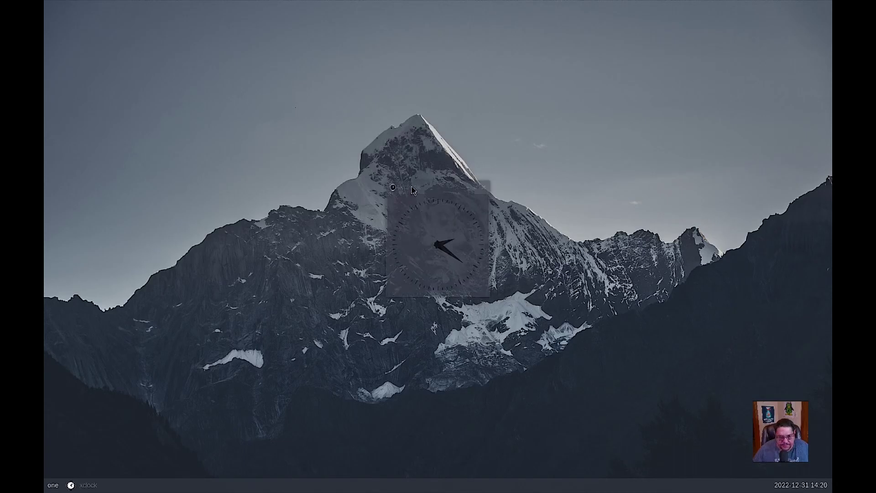
{"action": "left_click", "coordinate": [483, 189]}
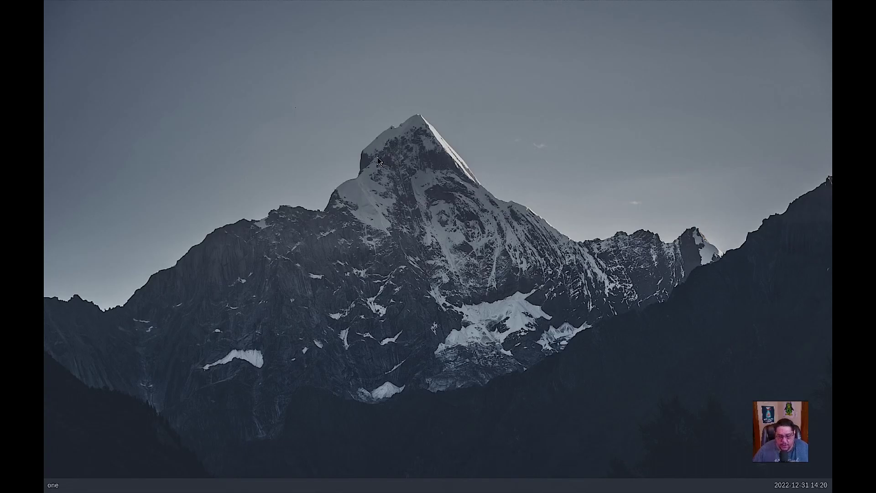
- Open Customize Look and Feel and select the OSX-Arc-Shadow widget theme after comparing OSX-Arc-Darker
{"action": "right_click", "coordinate": [338, 83]}
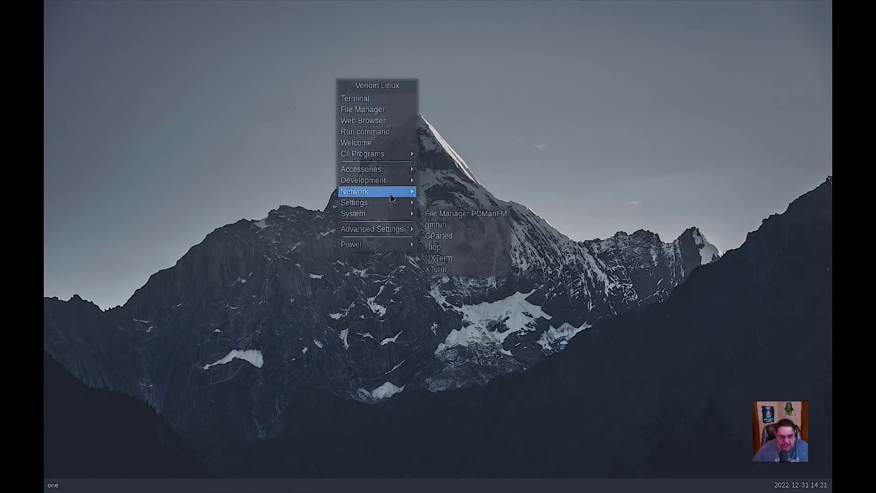
{"action": "mouse_move", "coordinate": [389, 206]}
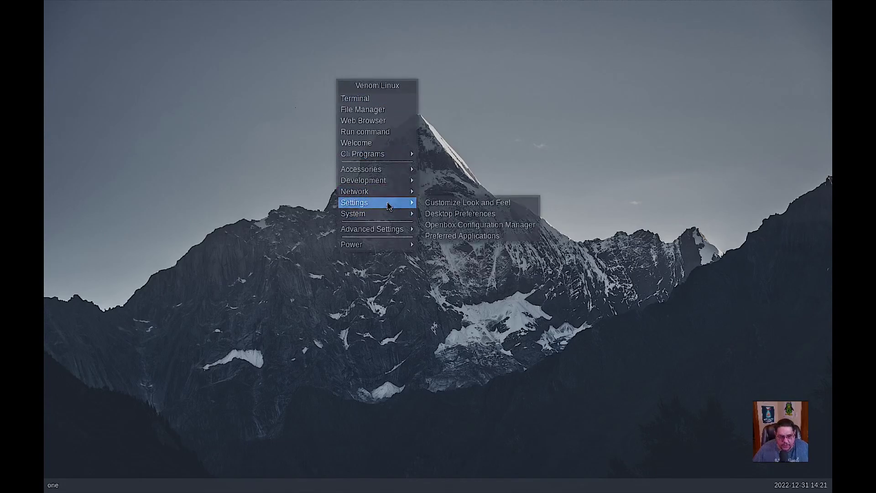
{"action": "left_click", "coordinate": [466, 202]}
{"action": "left_click_drag", "start_coordinate": [440, 106], "coordinate": [403, 78]}
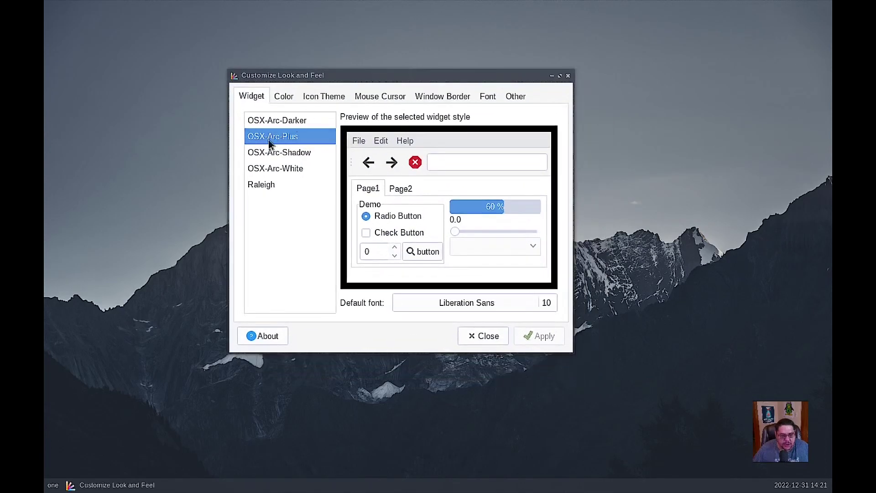
{"action": "left_click", "coordinate": [272, 155]}
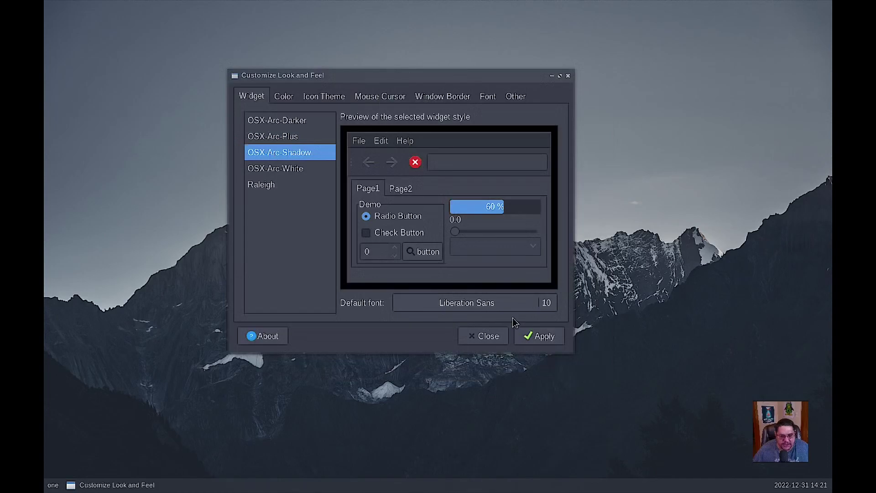
{"action": "left_click", "coordinate": [276, 122]}
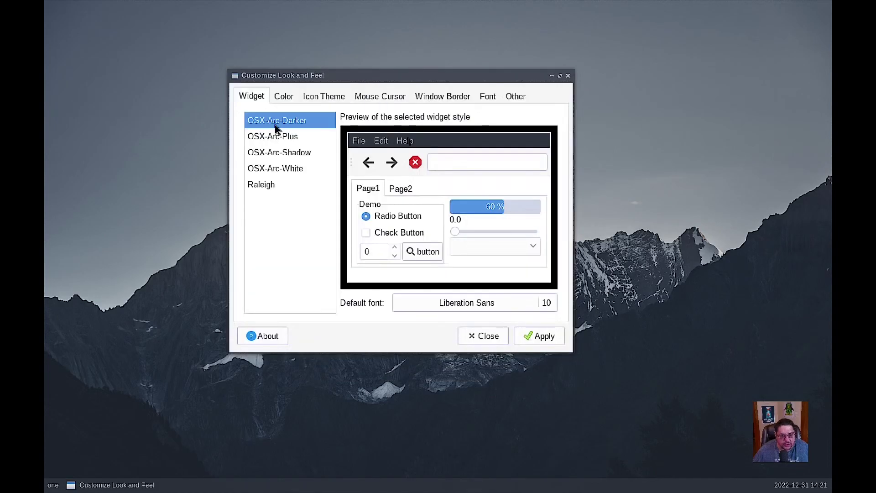
{"action": "left_click", "coordinate": [274, 154]}
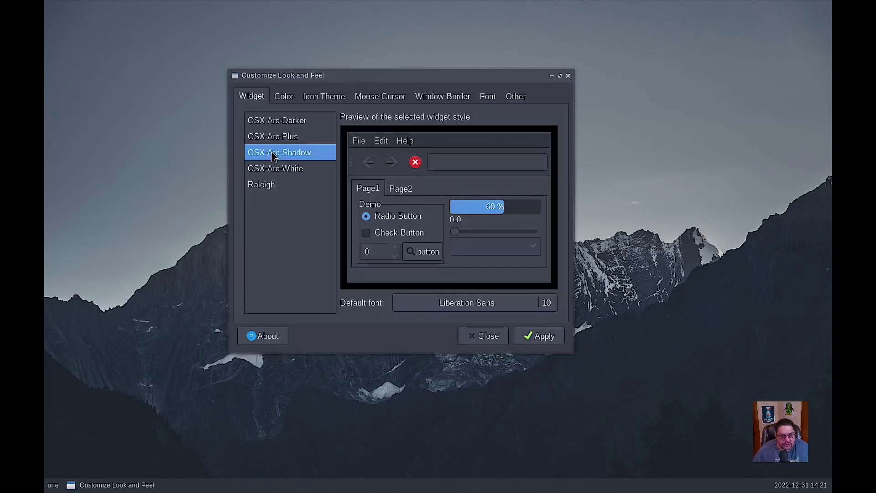
- Browse the colour, icon, cursor, window border, font and other tabs, then apply the settings
{"action": "left_click", "coordinate": [286, 100]}
{"action": "left_click", "coordinate": [319, 101]}
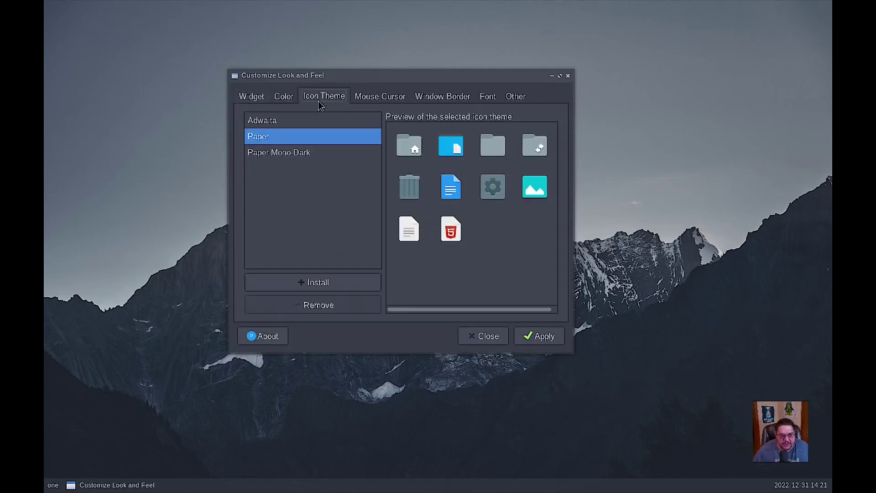
{"action": "left_click", "coordinate": [380, 99]}
{"action": "left_click", "coordinate": [469, 99]}
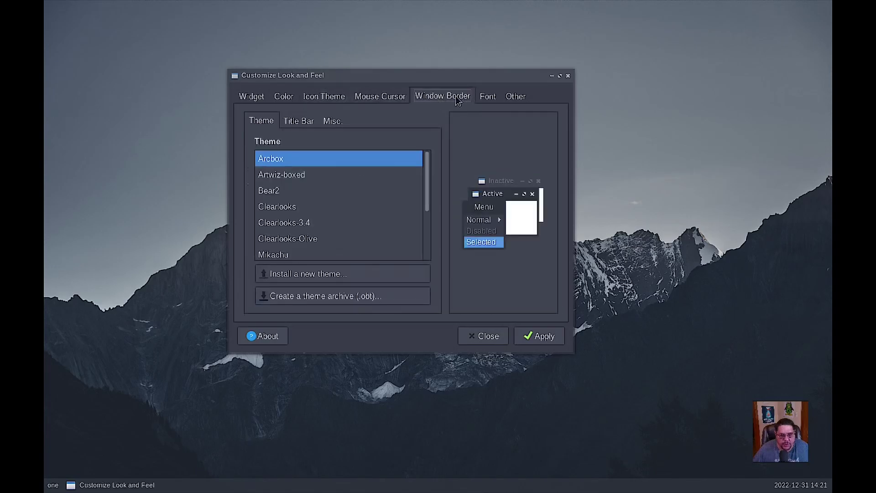
{"action": "left_click", "coordinate": [487, 99]}
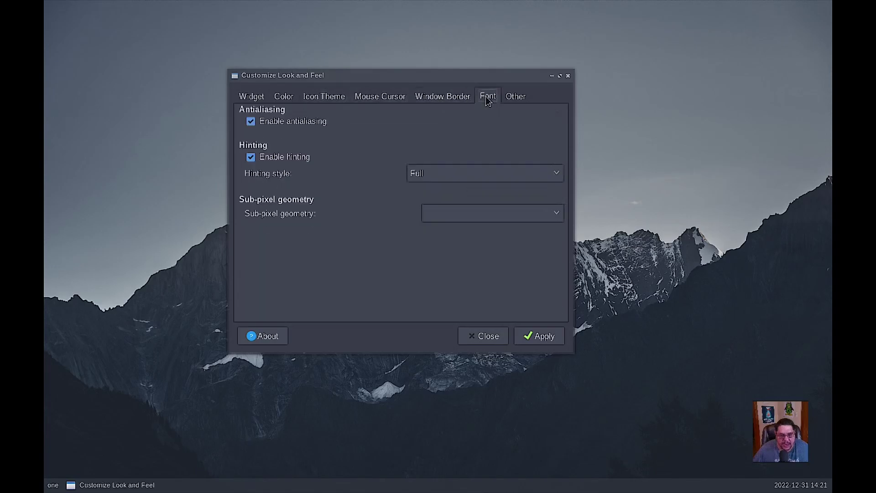
{"action": "left_click", "coordinate": [515, 98]}
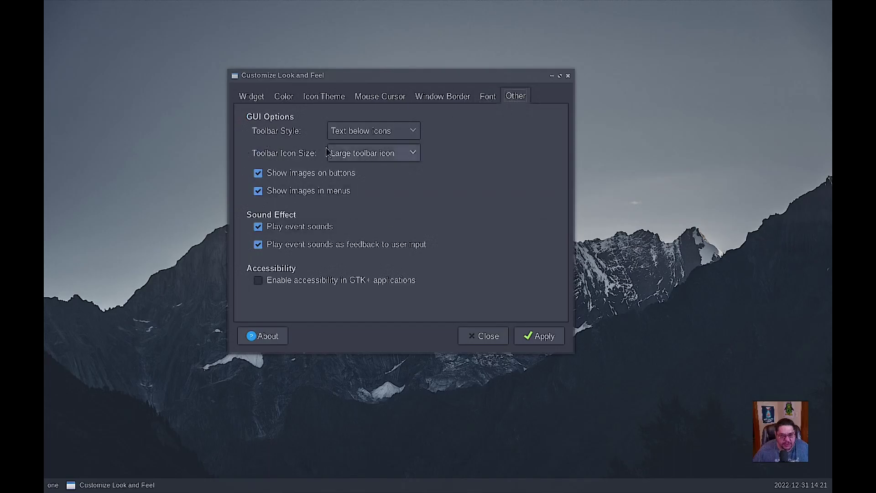
{"action": "left_click", "coordinate": [545, 338]}
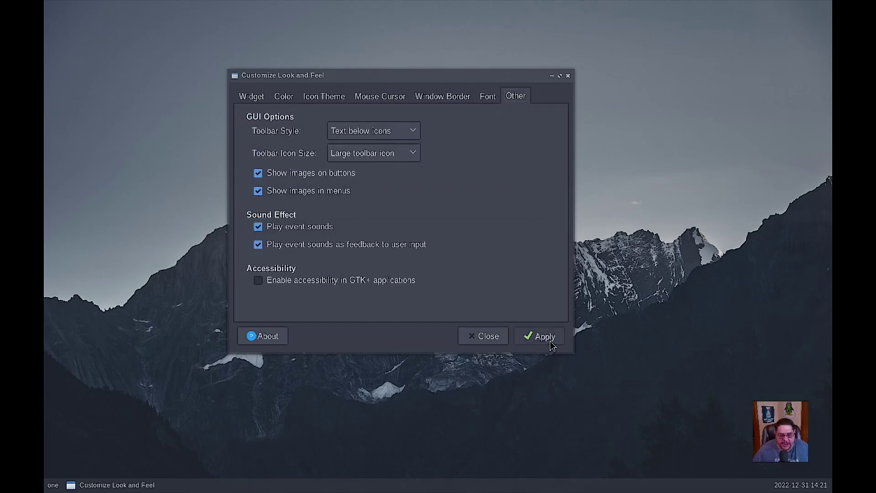
- Close LXAppearance and launch 'firefox' via the desktop menu's Run command
{"action": "left_click", "coordinate": [568, 76]}
{"action": "right_click", "coordinate": [324, 70]}
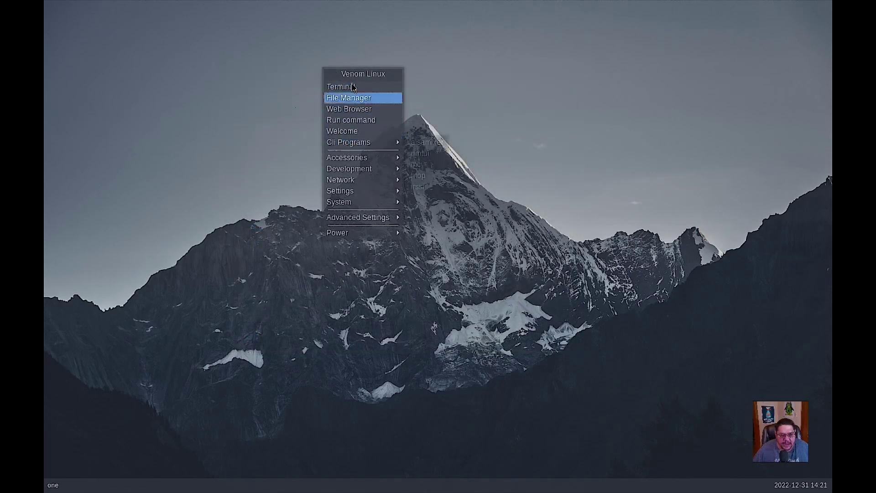
{"action": "mouse_move", "coordinate": [360, 142]}
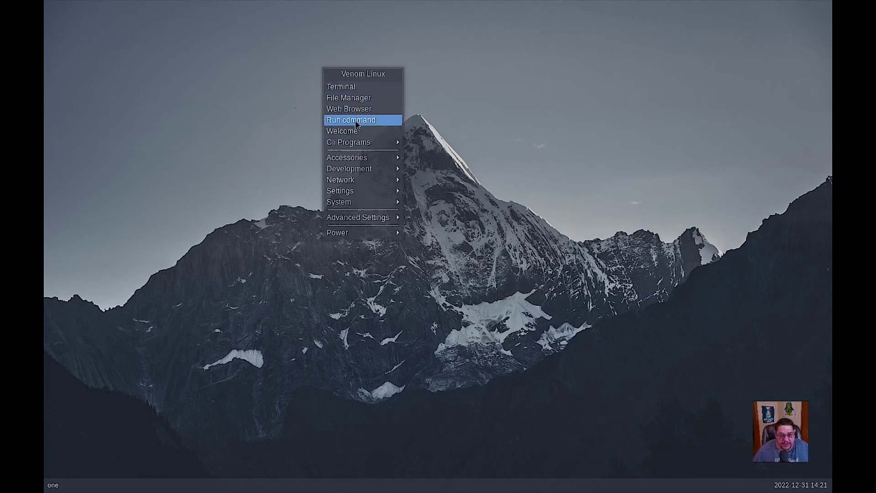
{"action": "left_click", "coordinate": [357, 124]}
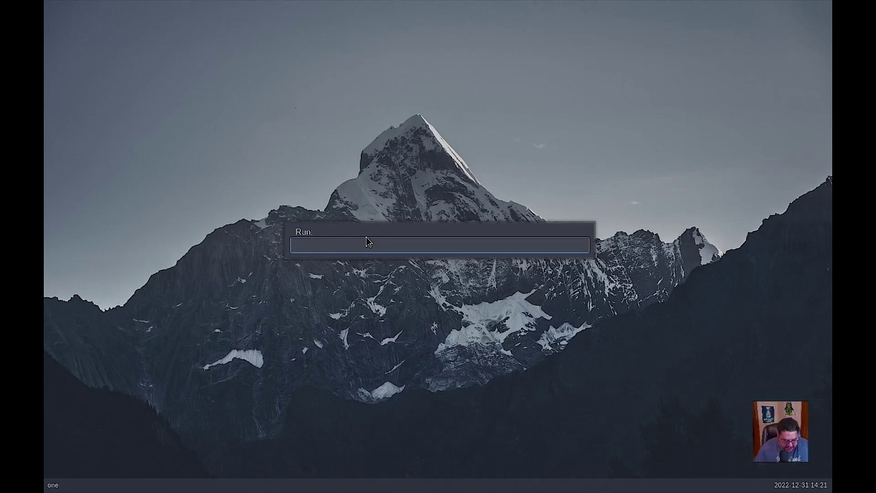
{"action": "type", "text": "firefox"}
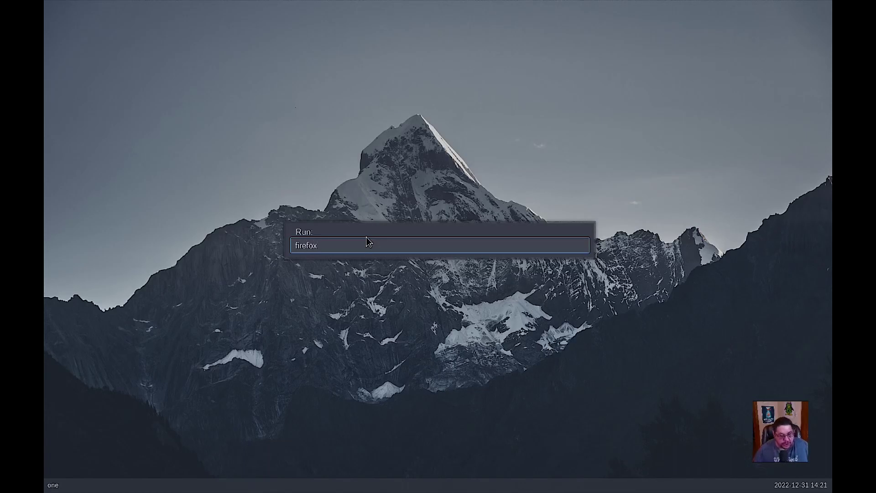
{"action": "key", "text": "Return"}
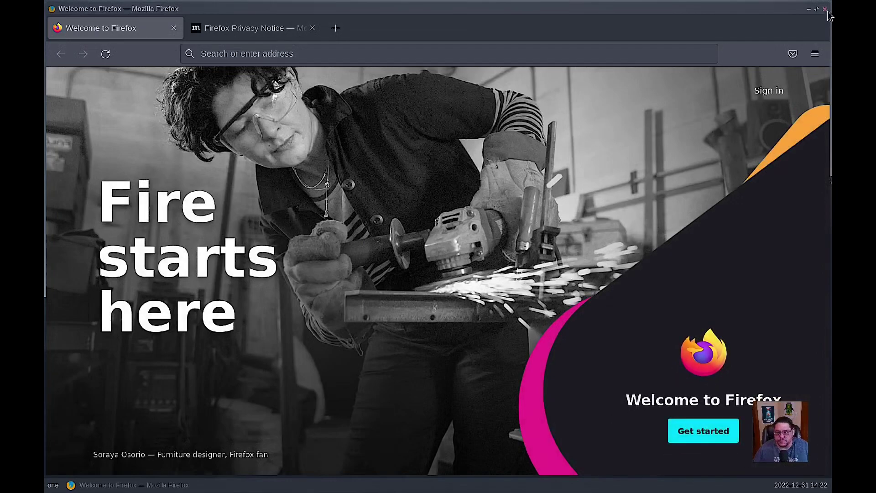
- Check Firefox's version, 104.0.2 (64-bit), under Help > About Firefox, then close the dialog
{"action": "left_click", "coordinate": [815, 53]}
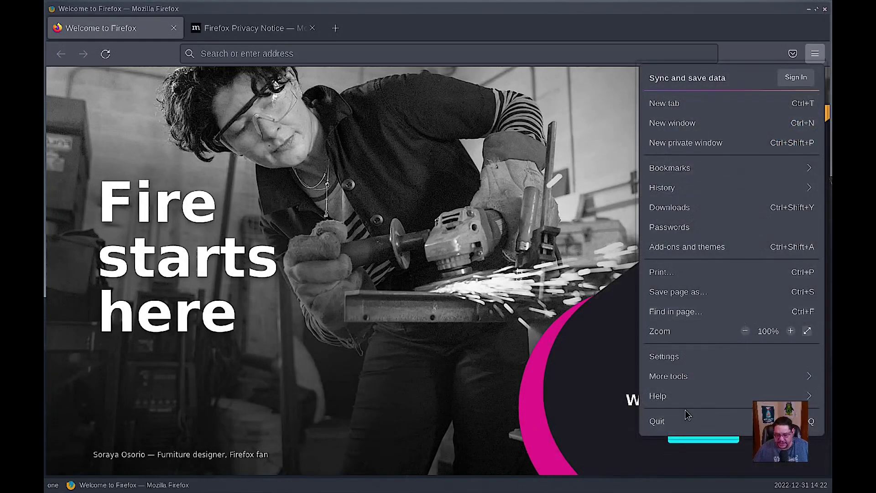
{"action": "left_click", "coordinate": [682, 396]}
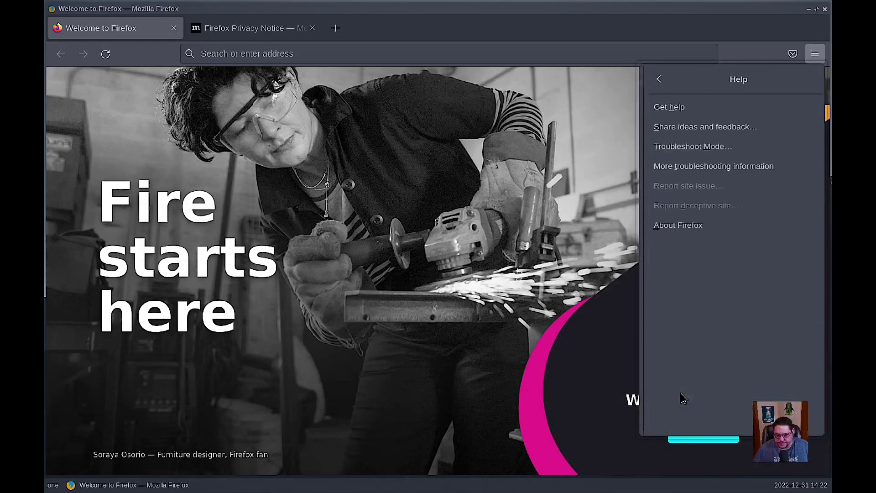
{"action": "left_click", "coordinate": [674, 225]}
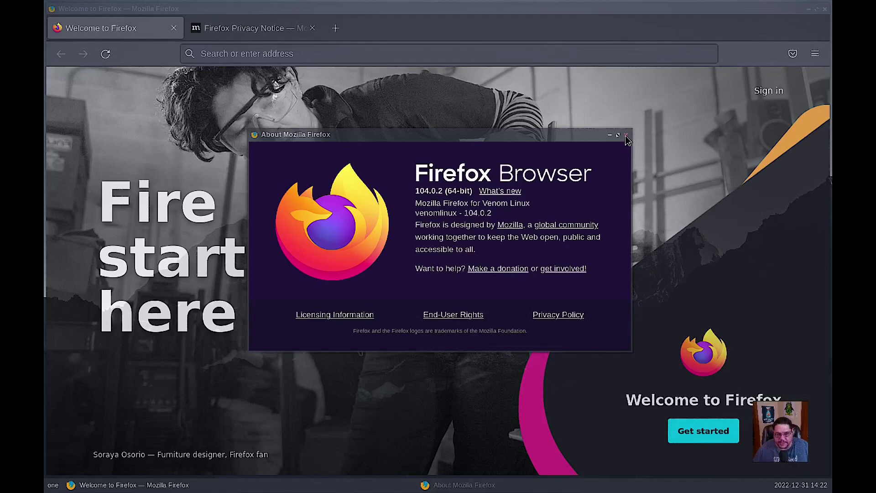
{"action": "left_click", "coordinate": [625, 135]}
- Close Firefox, launch xterm from the desktop menu, and briefly highlight the /dev/vda3 disk usage lines
{"action": "left_click", "coordinate": [825, 9]}
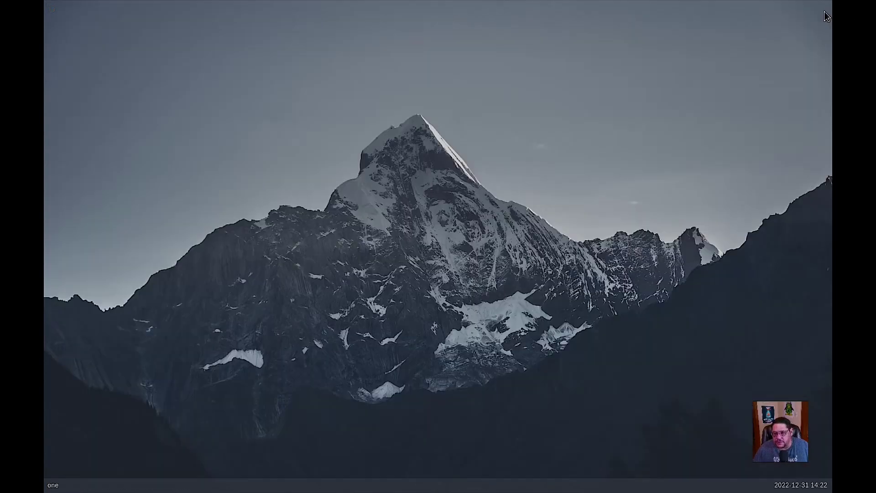
{"action": "right_click", "coordinate": [325, 209]}
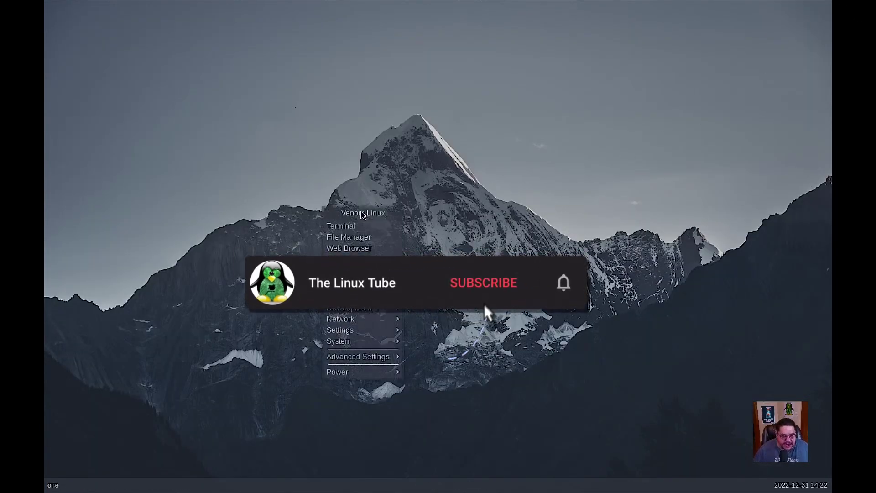
{"action": "right_click", "coordinate": [466, 69]}
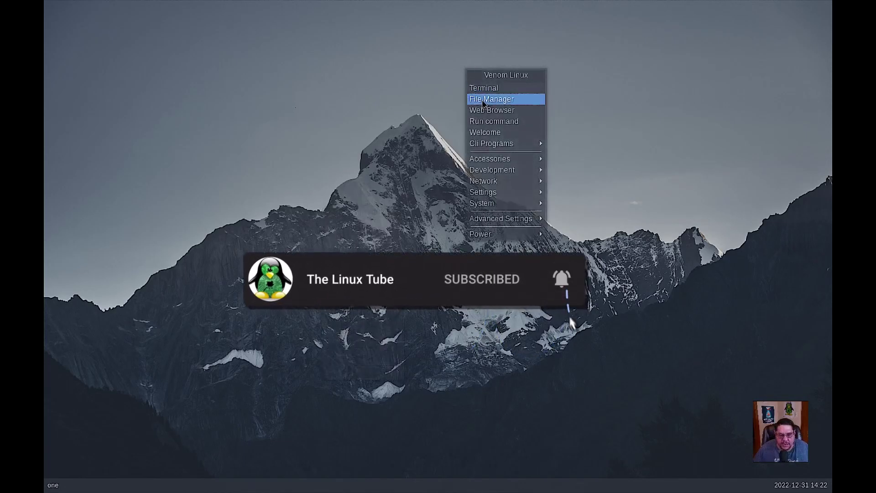
{"action": "left_click", "coordinate": [486, 88]}
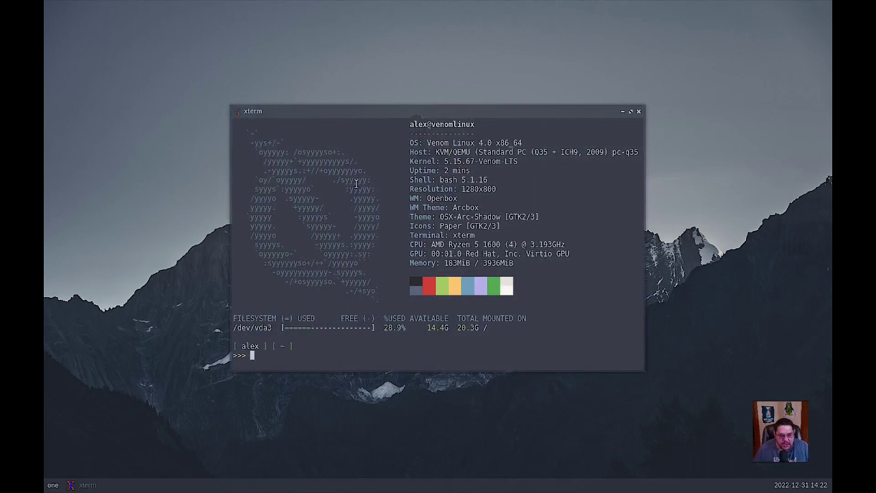
{"action": "left_click_drag", "start_coordinate": [237, 319], "coordinate": [495, 337]}
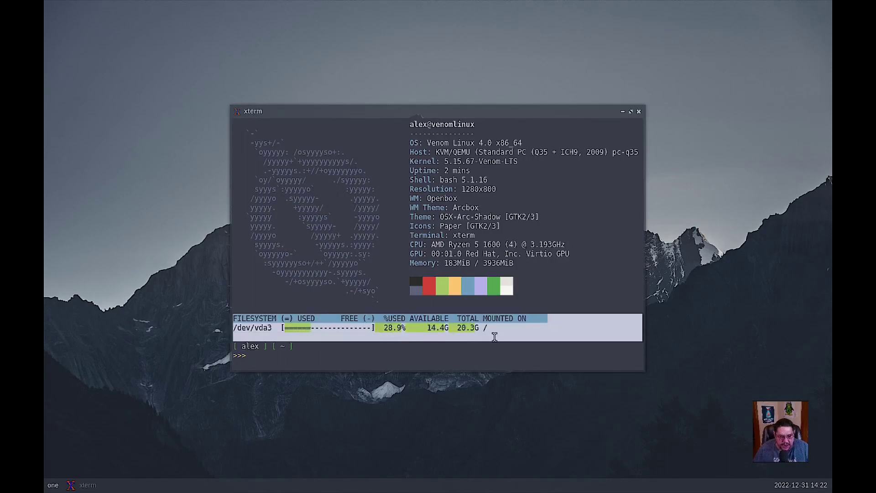
{"action": "left_click", "coordinate": [519, 366]}
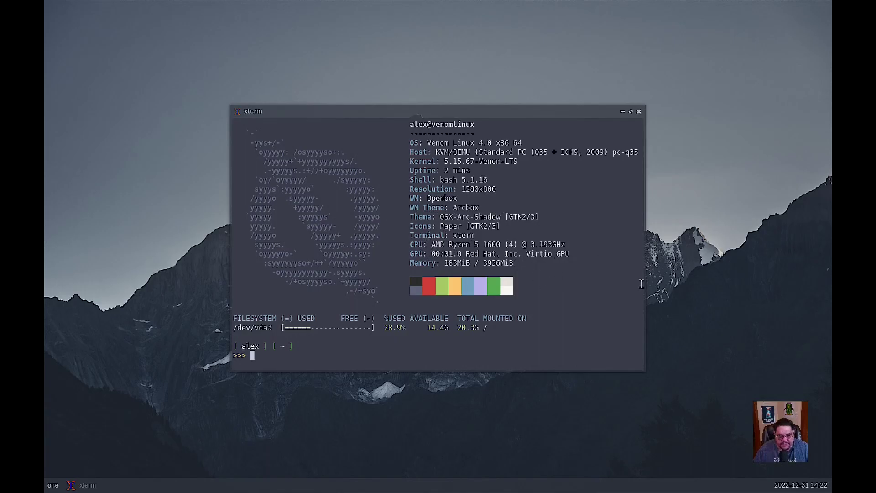
- Close the terminal and browse the desktop menu's Accessories, Development and Network submenus
{"action": "left_click", "coordinate": [638, 112]}
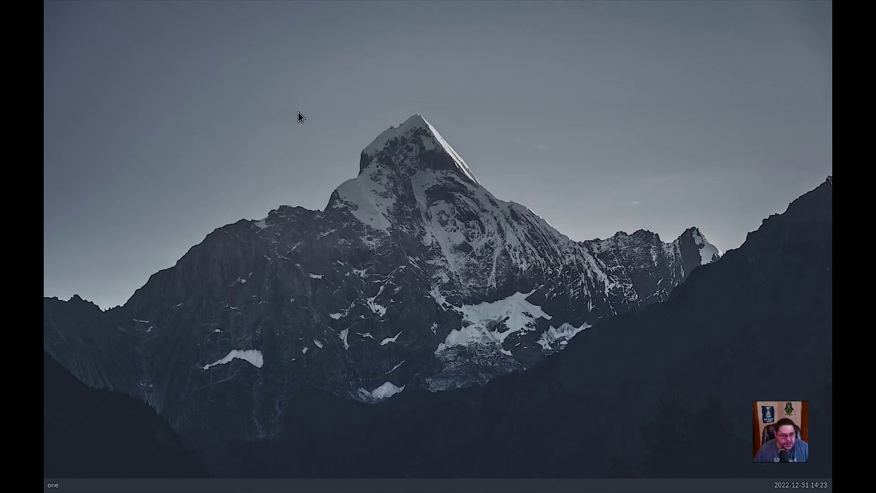
{"action": "right_click", "coordinate": [298, 97]}
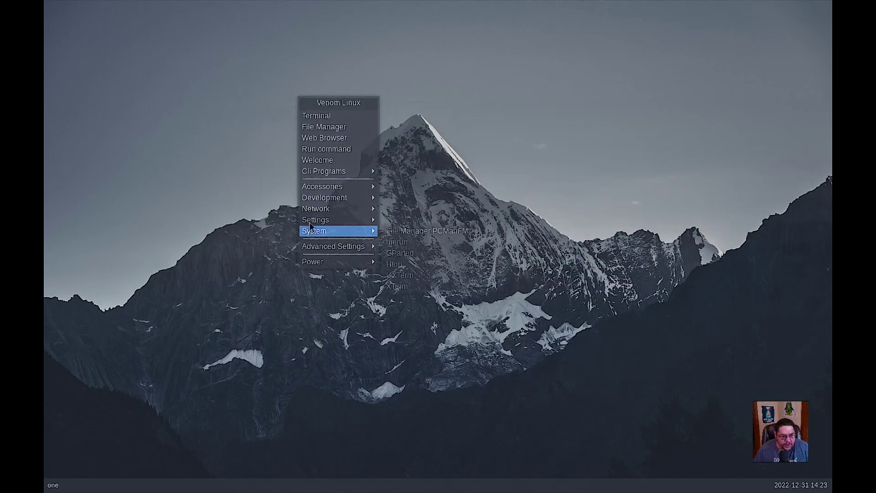
{"action": "mouse_move", "coordinate": [325, 189]}
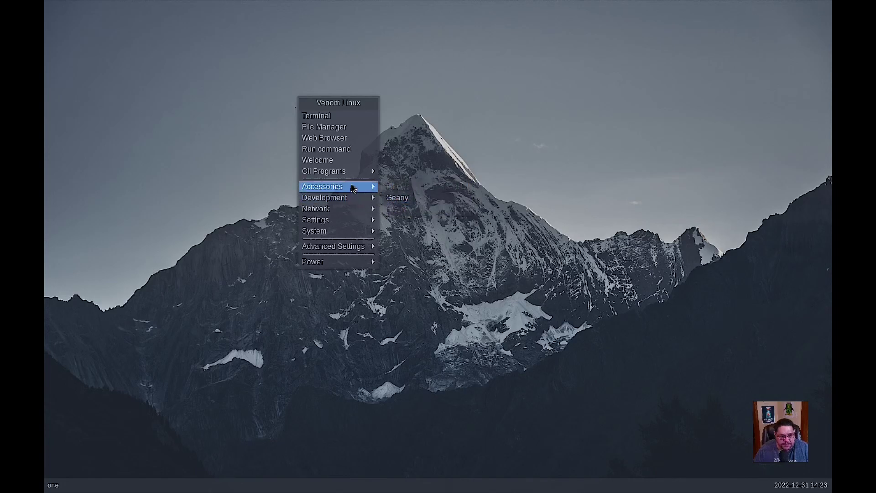
{"action": "mouse_move", "coordinate": [354, 188]}
{"action": "left_click", "coordinate": [416, 213]}
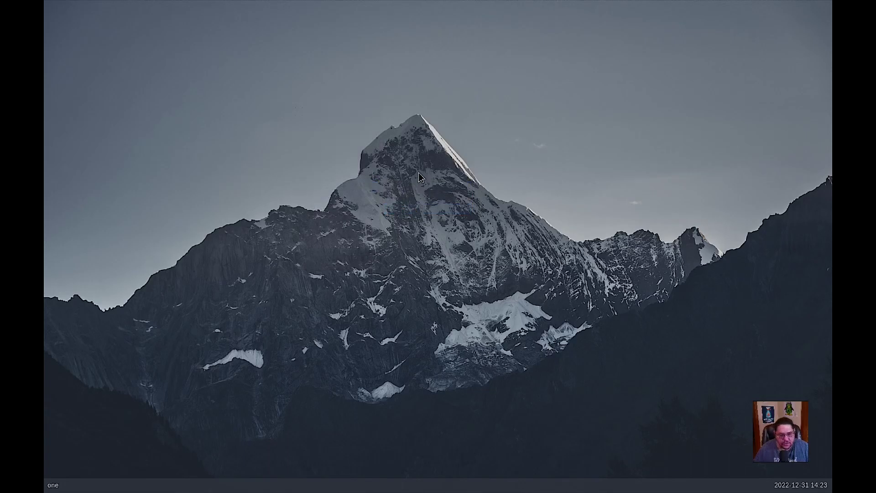
- Reopen the desktop menu and display the Settings submenu with its configuration tools
{"action": "right_click", "coordinate": [364, 131]}
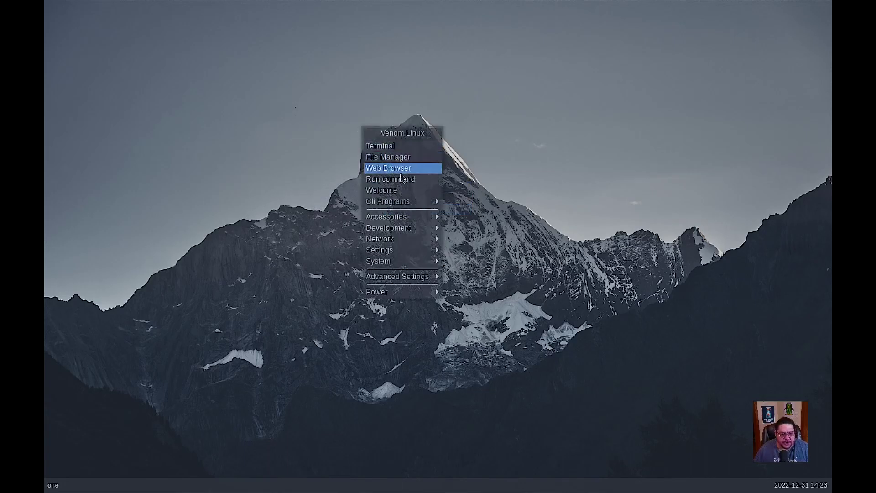
{"action": "mouse_move", "coordinate": [395, 231]}
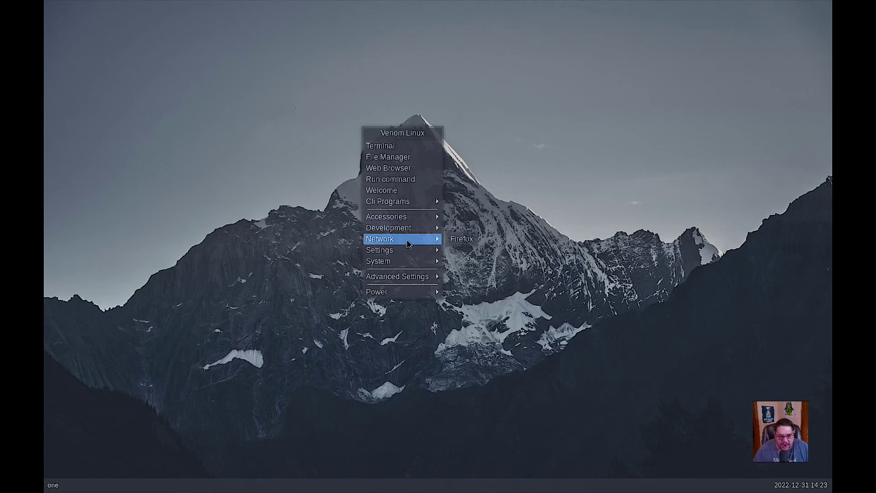
{"action": "mouse_move", "coordinate": [438, 250]}
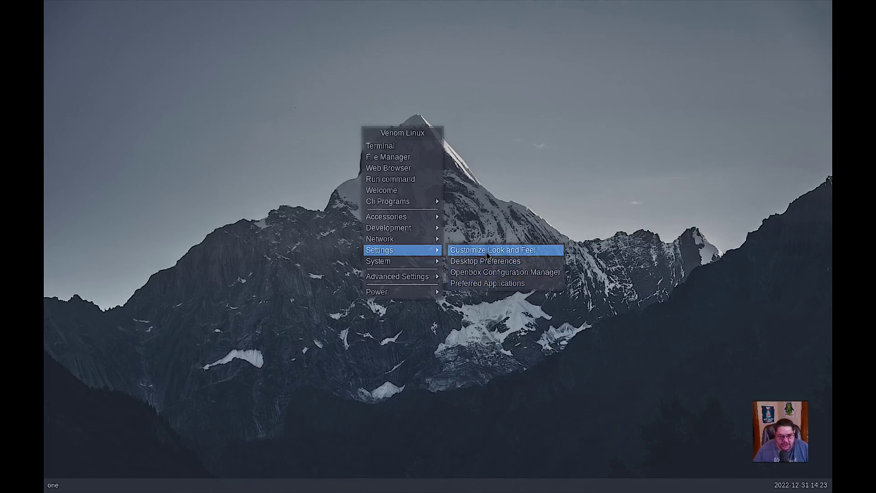
- View the Dock settings in the Openbox Configuration Manager, then close it
{"action": "left_click", "coordinate": [500, 273]}
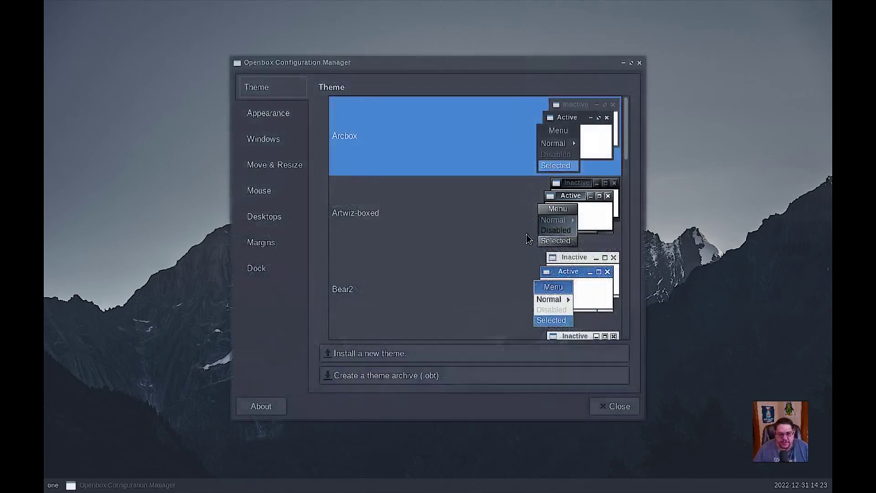
{"action": "left_click_drag", "start_coordinate": [386, 65], "coordinate": [391, 49]}
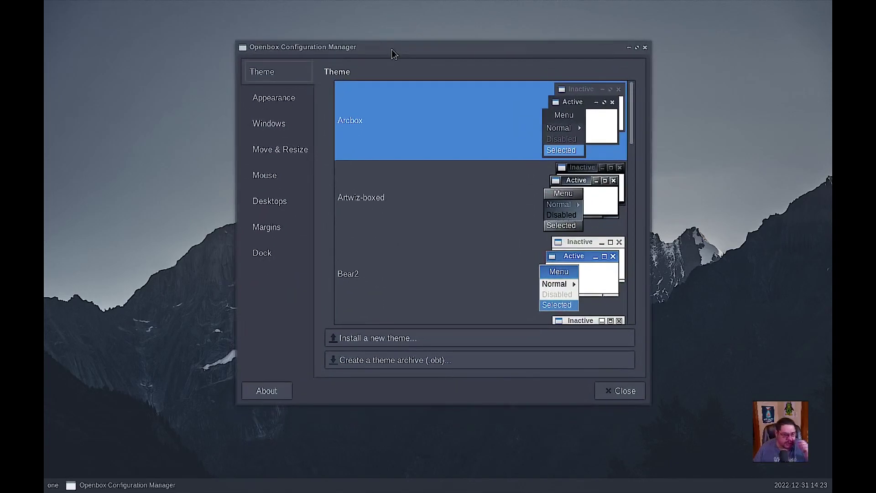
{"action": "left_click", "coordinate": [263, 255]}
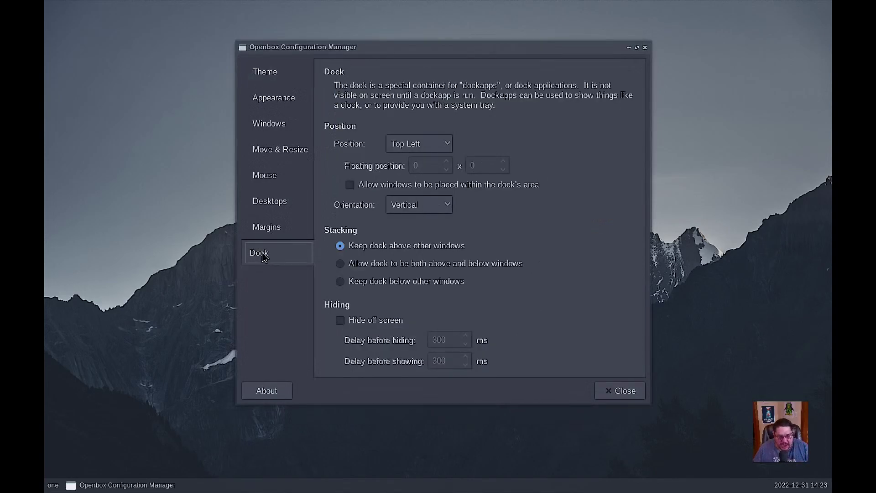
{"action": "left_click", "coordinate": [604, 390]}
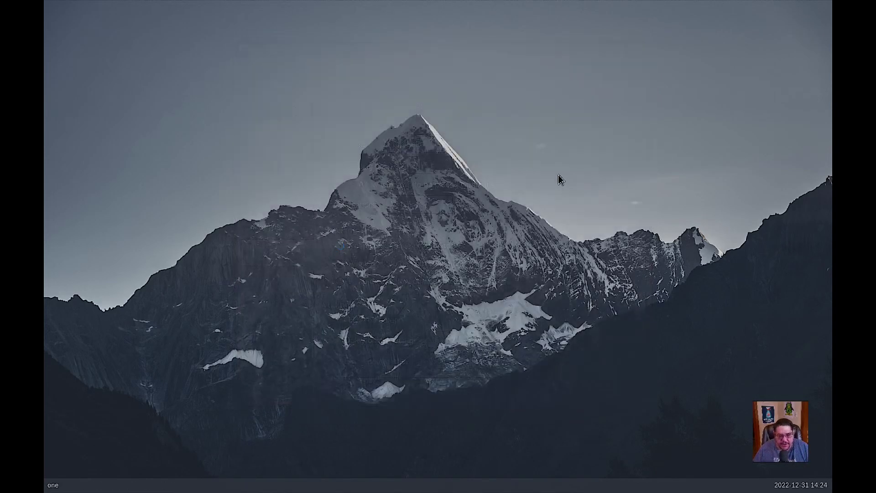
- Check the Mail Client choices in Preferred Applications, leaving Firefox as browser and no mail client
{"action": "right_click", "coordinate": [372, 47]}
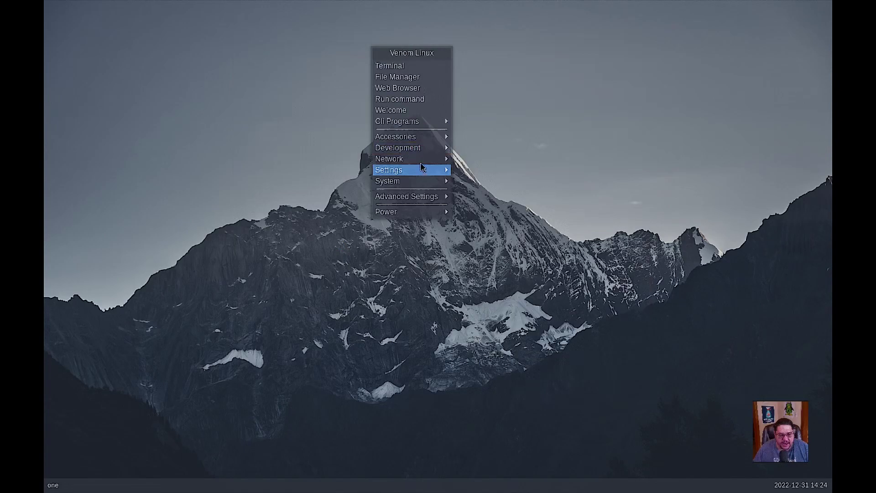
{"action": "mouse_move", "coordinate": [422, 173]}
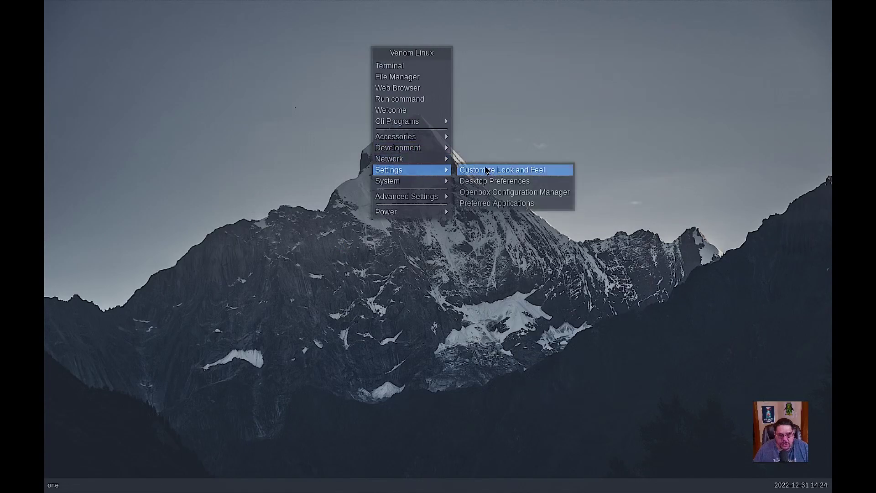
{"action": "left_click", "coordinate": [497, 203]}
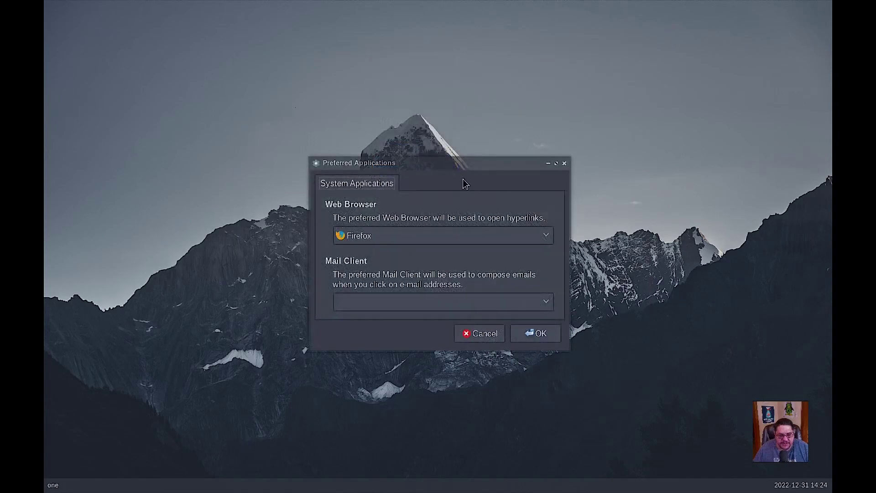
{"action": "left_click_drag", "start_coordinate": [457, 162], "coordinate": [467, 111]}
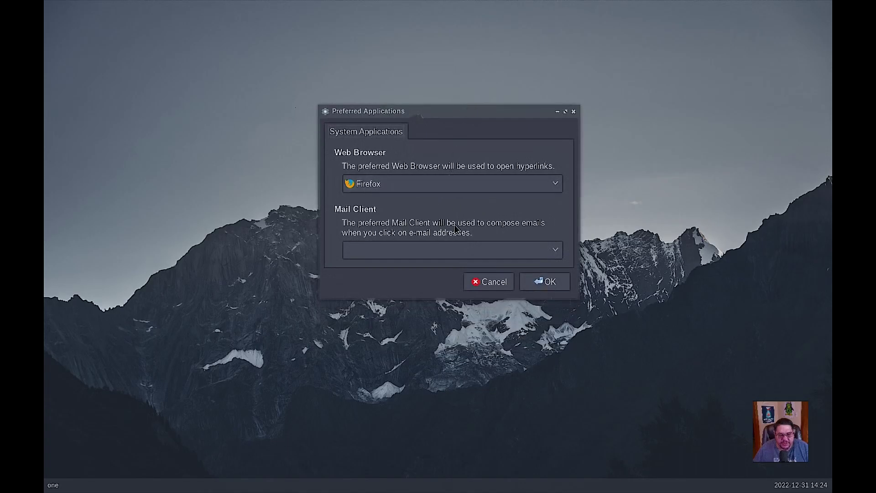
{"action": "left_click", "coordinate": [554, 250]}
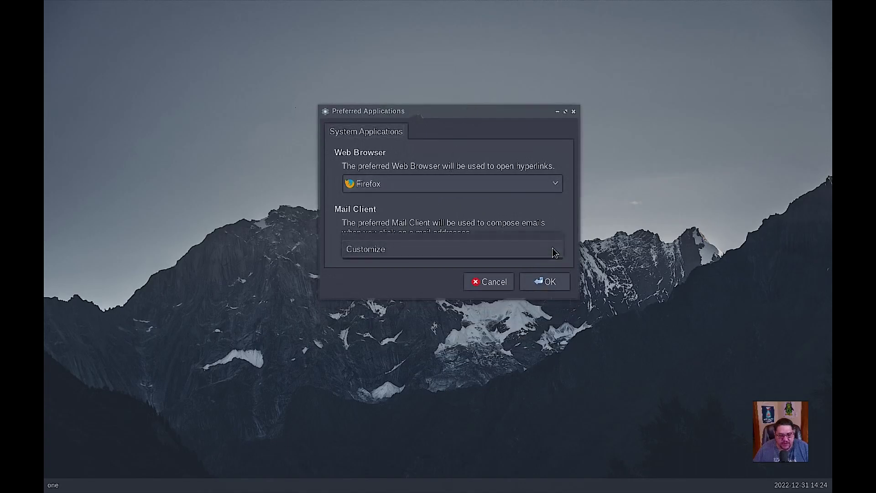
{"action": "left_click", "coordinate": [461, 122]}
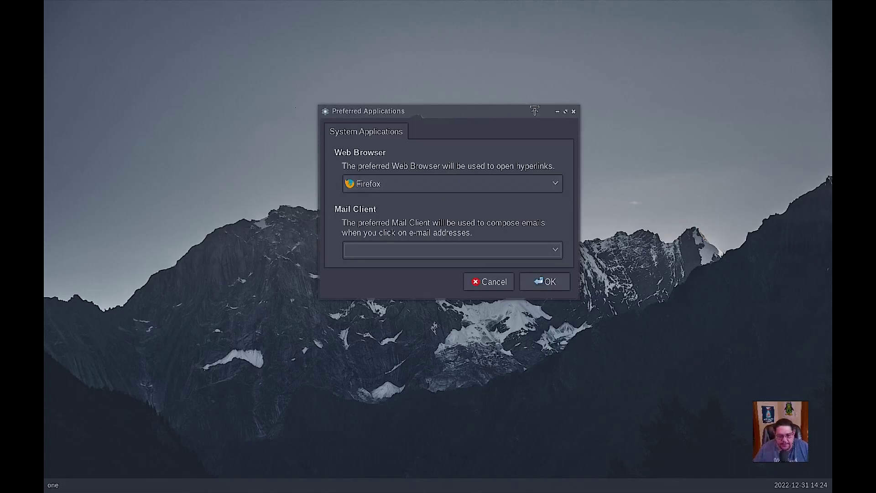
- Close Preferred Applications, browse the System, Advanced Settings > Openbox and Power menus, then dismiss the menu
{"action": "left_click", "coordinate": [573, 111]}
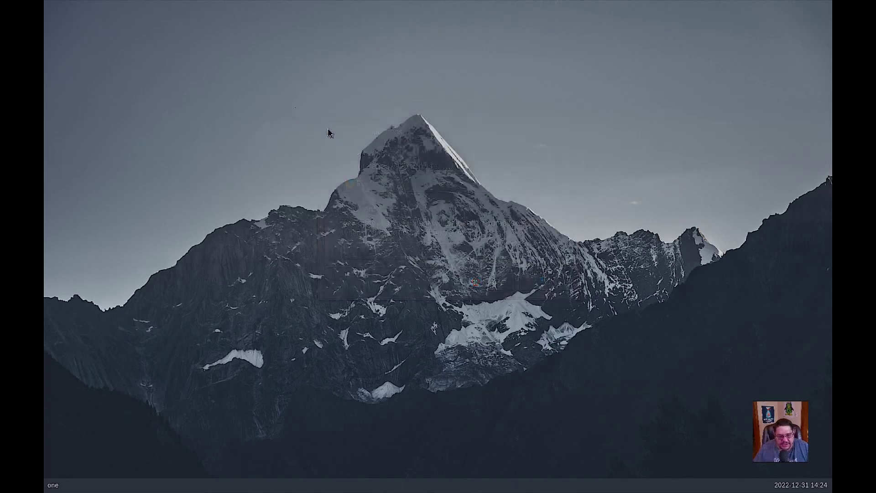
{"action": "right_click", "coordinate": [328, 130]}
{"action": "mouse_move", "coordinate": [376, 254]}
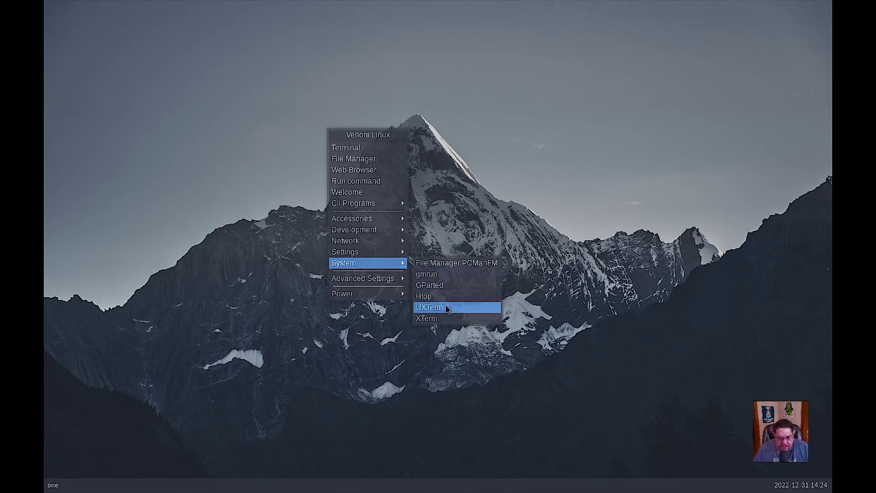
{"action": "mouse_move", "coordinate": [384, 282]}
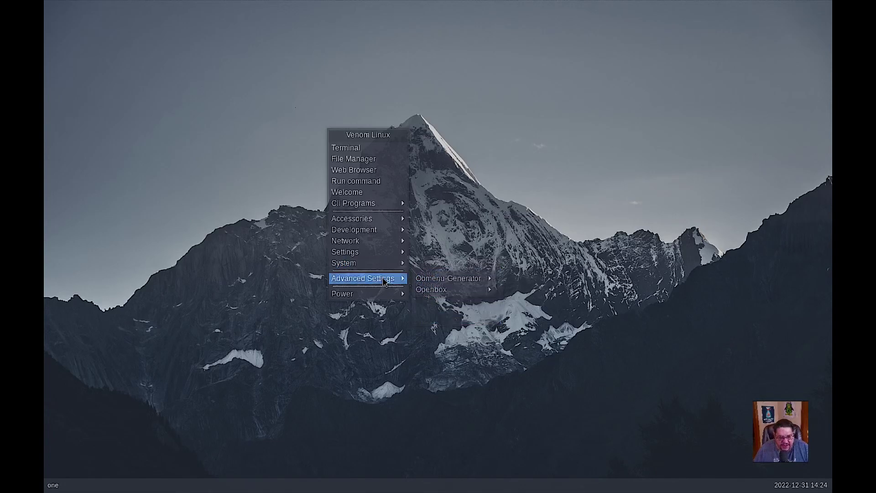
{"action": "mouse_move", "coordinate": [455, 286]}
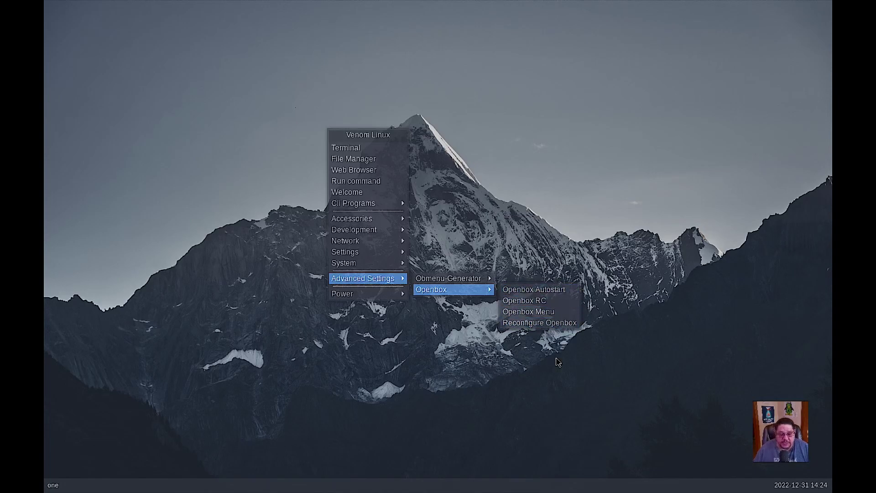
{"action": "mouse_move", "coordinate": [365, 298]}
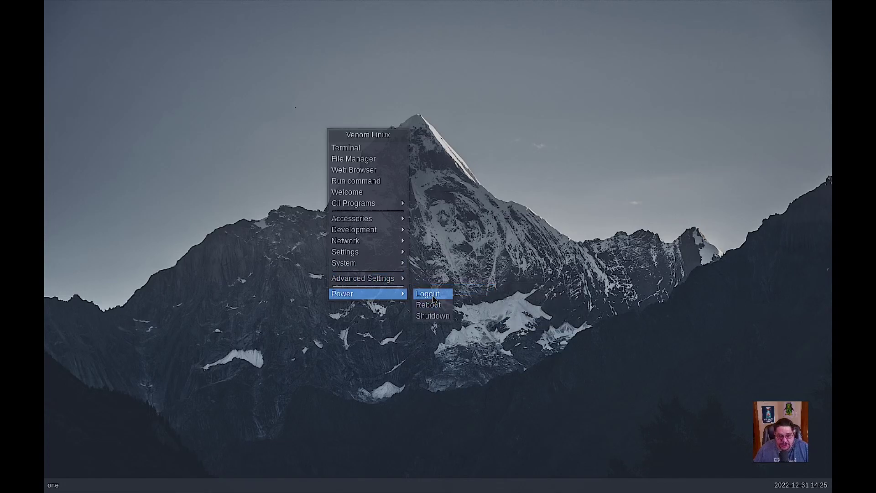
{"action": "left_click", "coordinate": [571, 200]}
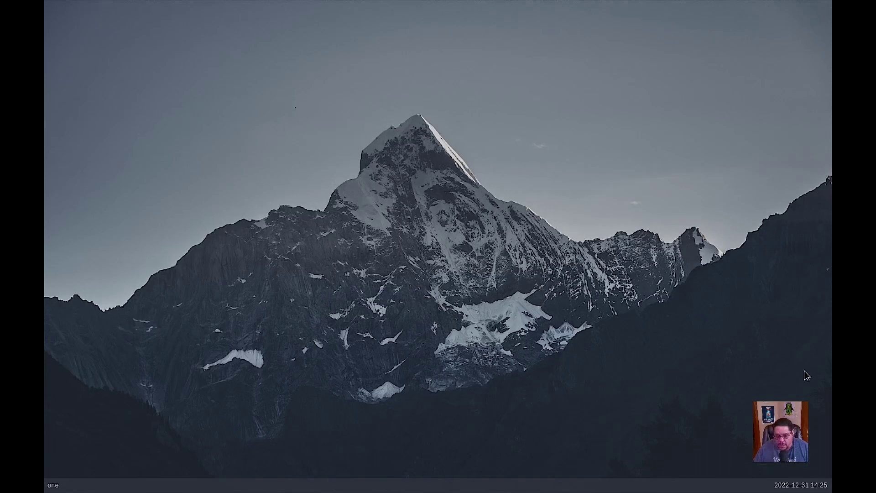